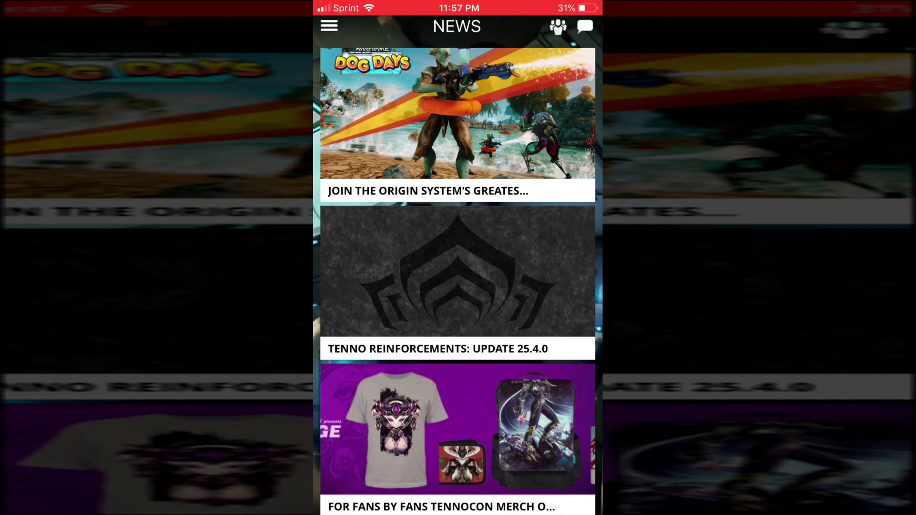
Open the side menu, scroll its section list, and go to Foundry
{"action": "left_click", "coordinate": [330, 26]}
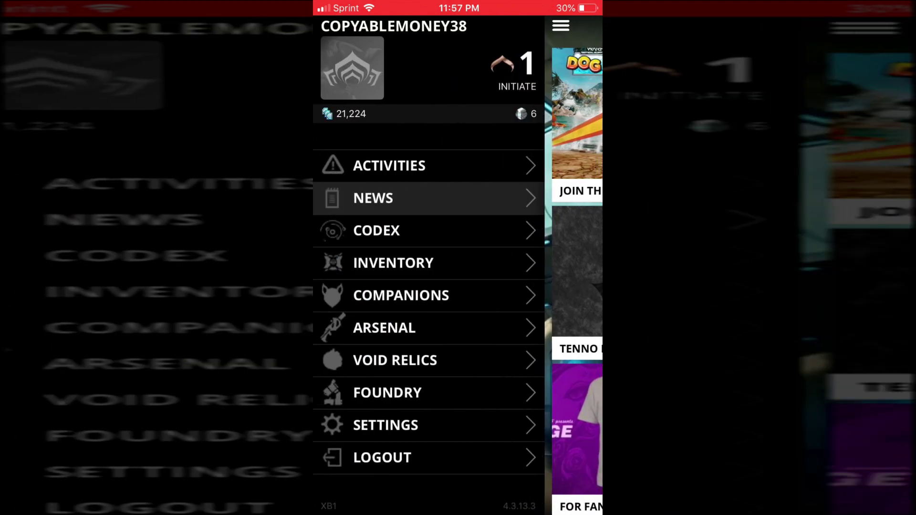
{"action": "left_click", "coordinate": [384, 328]}
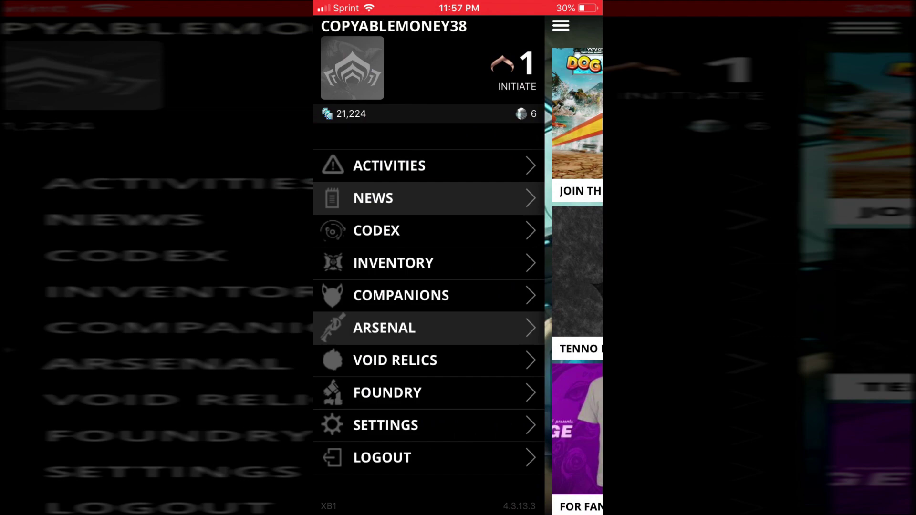
{"action": "left_click_drag", "start_coordinate": [384, 329], "coordinate": [347, 327]}
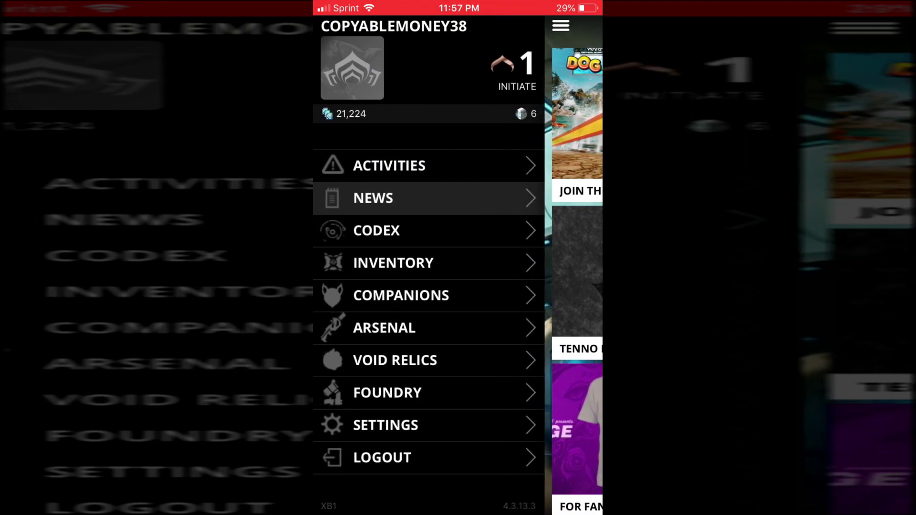
{"action": "left_click", "coordinate": [387, 392]}
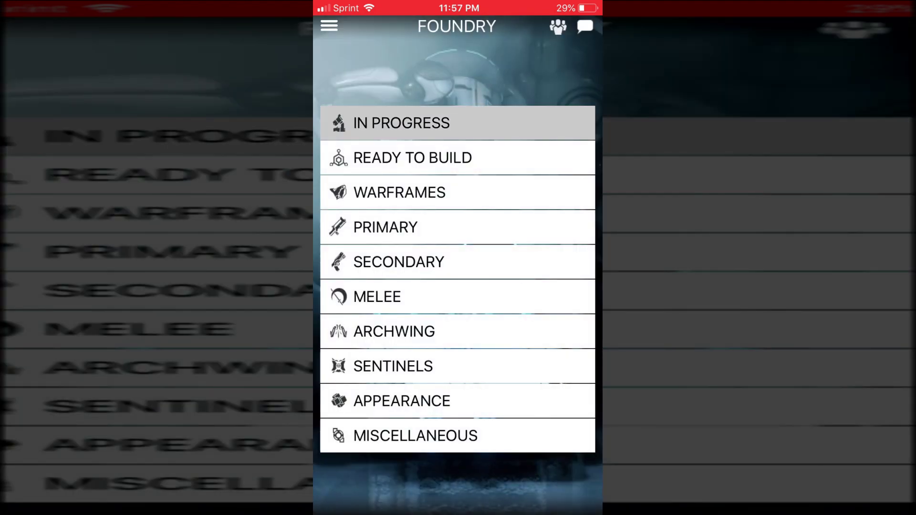
Switch the Foundry category dropdown to Ready to Build
{"action": "left_click", "coordinate": [400, 123]}
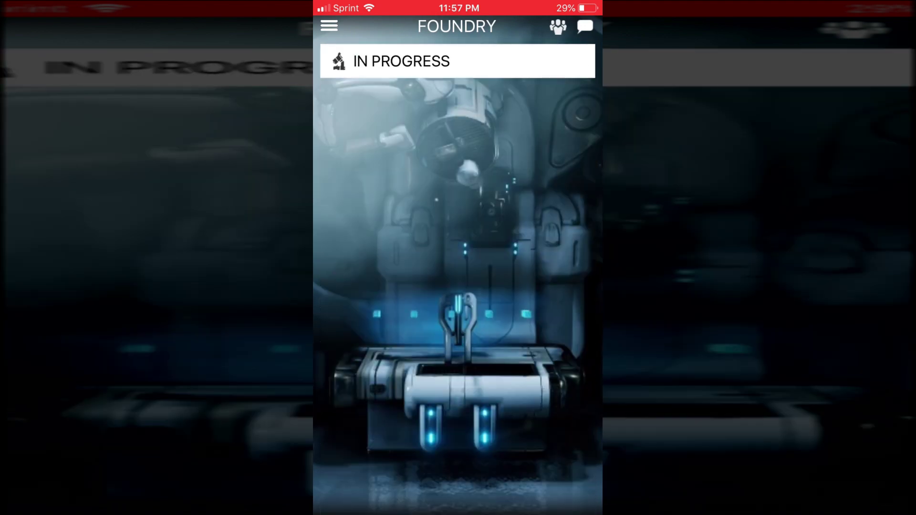
{"action": "left_click", "coordinate": [457, 61]}
{"action": "left_click", "coordinate": [409, 157]}
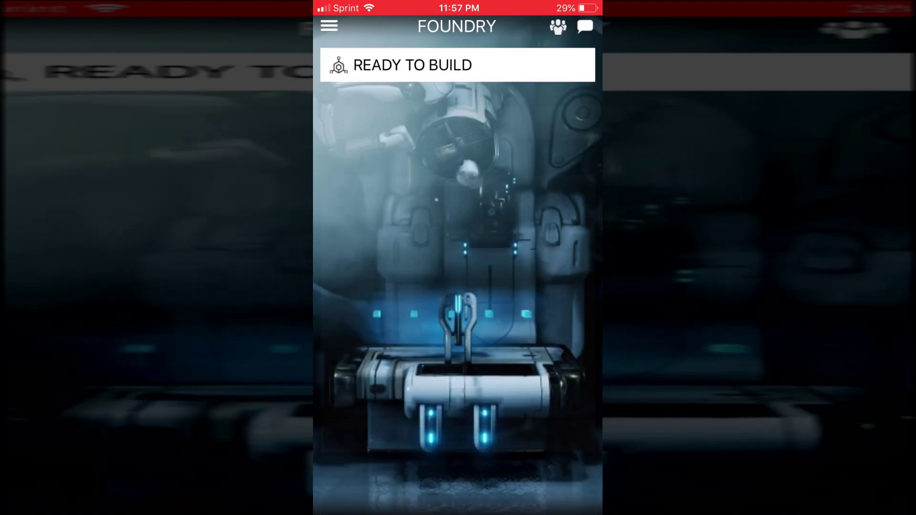
{"action": "left_click", "coordinate": [456, 64]}
Open Inventory and view its Warframes category
{"action": "left_click", "coordinate": [328, 26]}
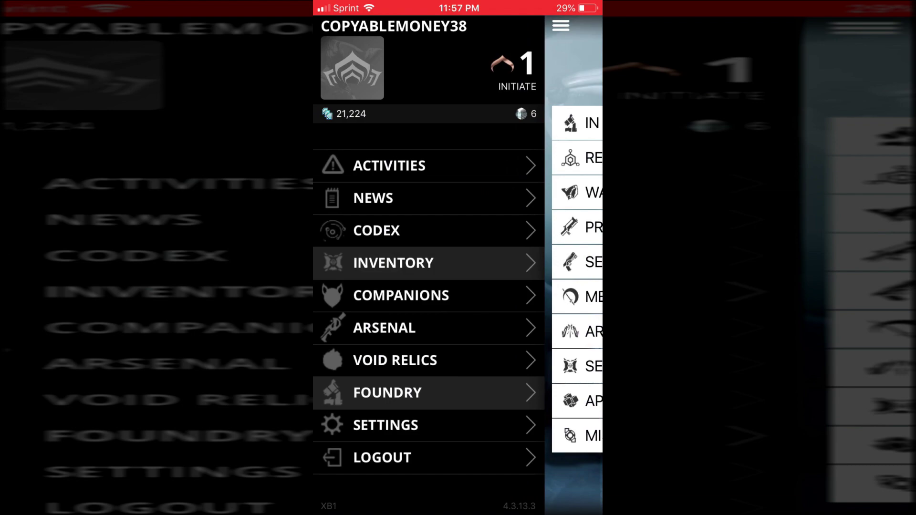
{"action": "left_click", "coordinate": [393, 263]}
{"action": "left_click", "coordinate": [399, 88]}
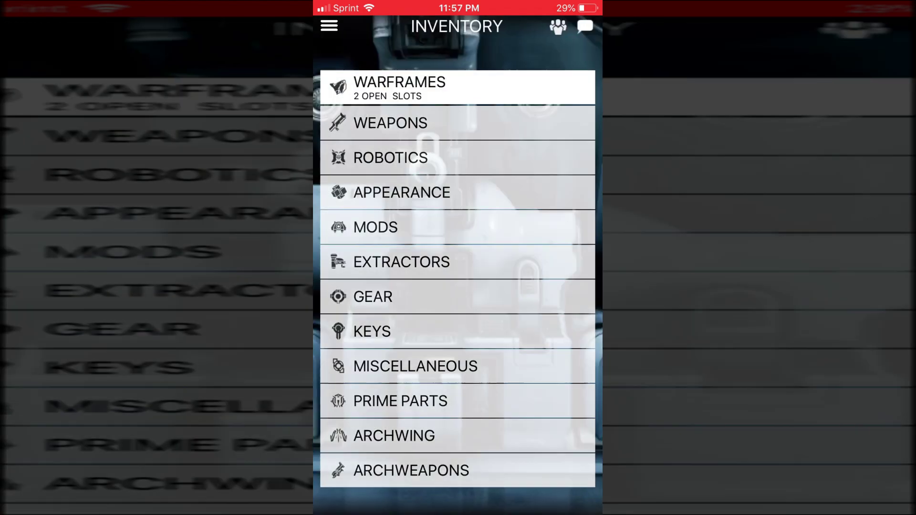
{"action": "left_click", "coordinate": [400, 58]}
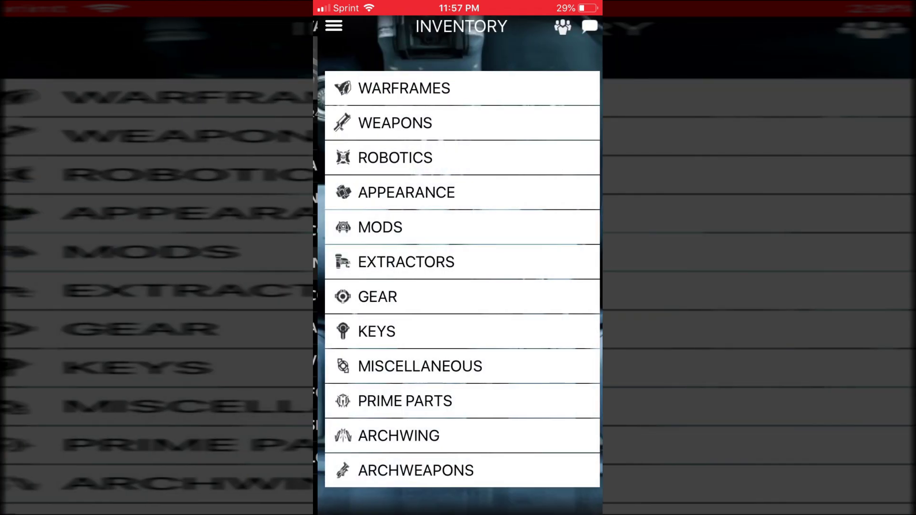
Browse the Codex Warframes gallery, close it, and reopen the section list
{"action": "left_click", "coordinate": [334, 26]}
{"action": "left_click", "coordinate": [377, 231]}
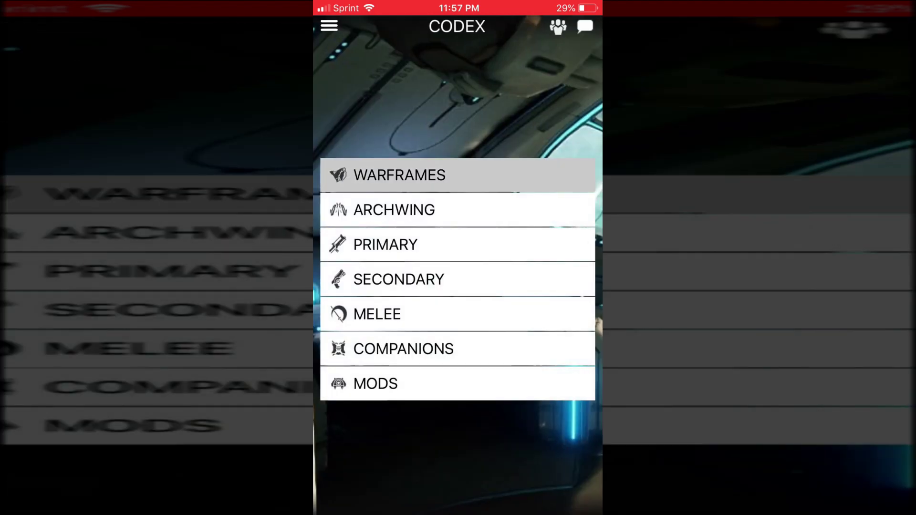
{"action": "left_click", "coordinate": [399, 174]}
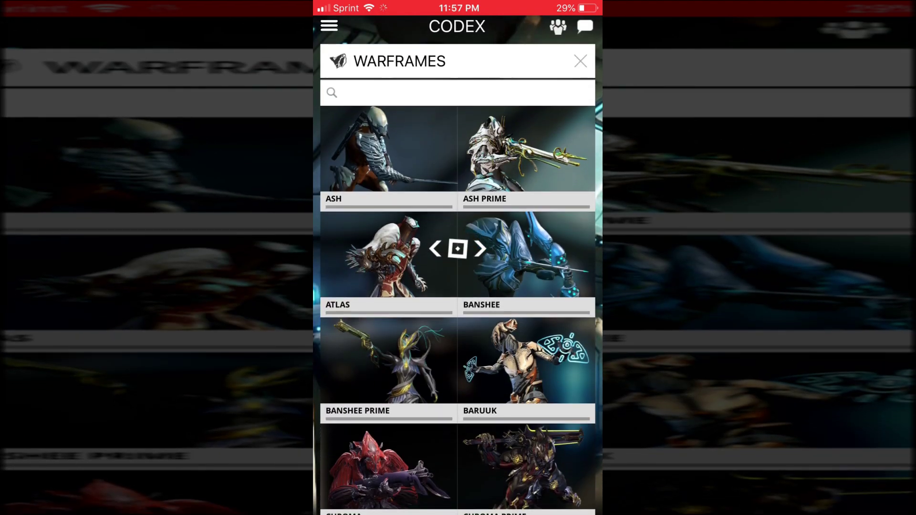
{"action": "left_click", "coordinate": [580, 61]}
{"action": "left_click", "coordinate": [456, 314]}
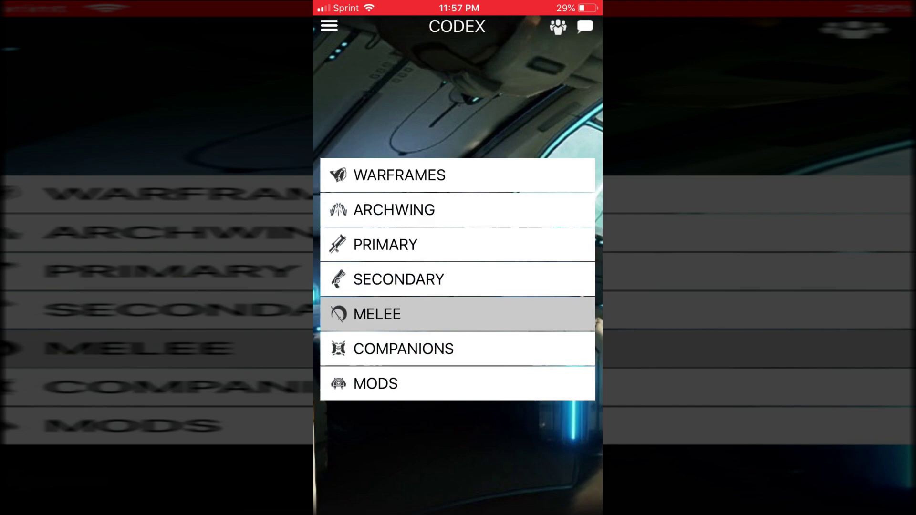
{"action": "left_click", "coordinate": [330, 26]}
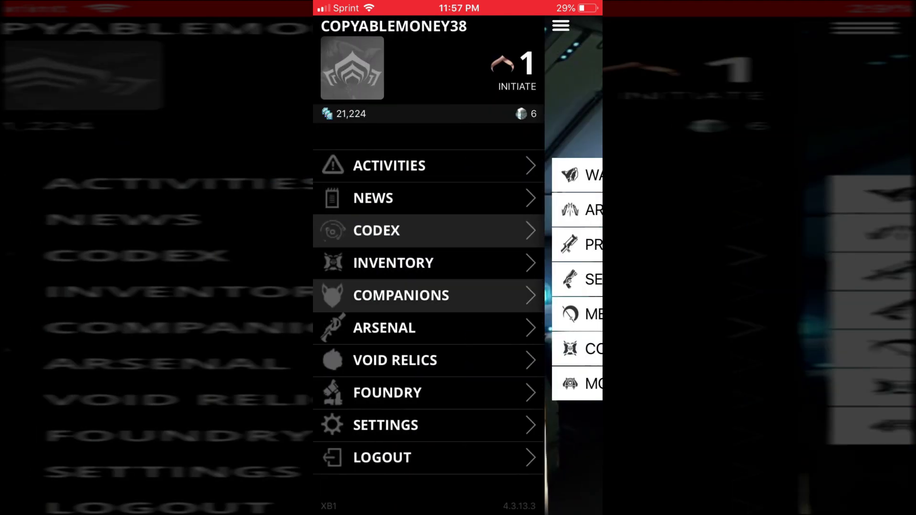
View the empty Companions stasis slots, then open the offline Void Relics page
{"action": "left_click", "coordinate": [400, 295]}
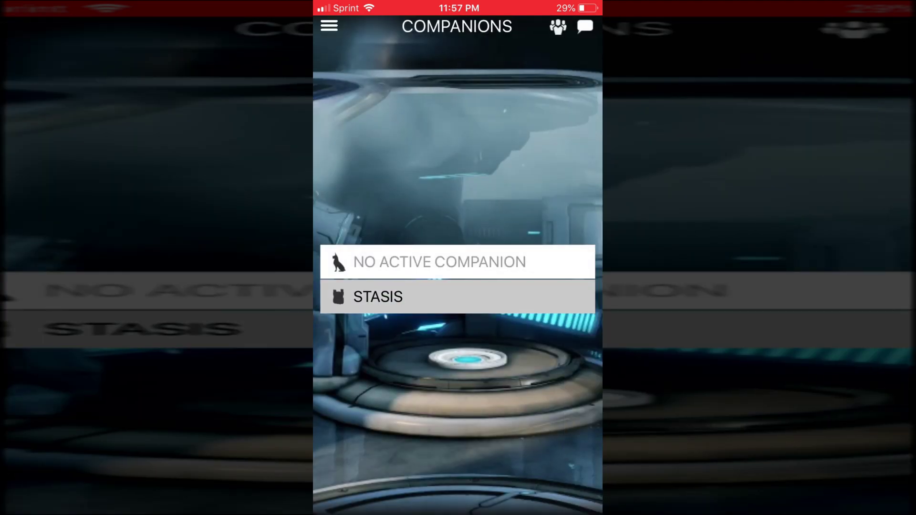
{"action": "left_click", "coordinate": [429, 296]}
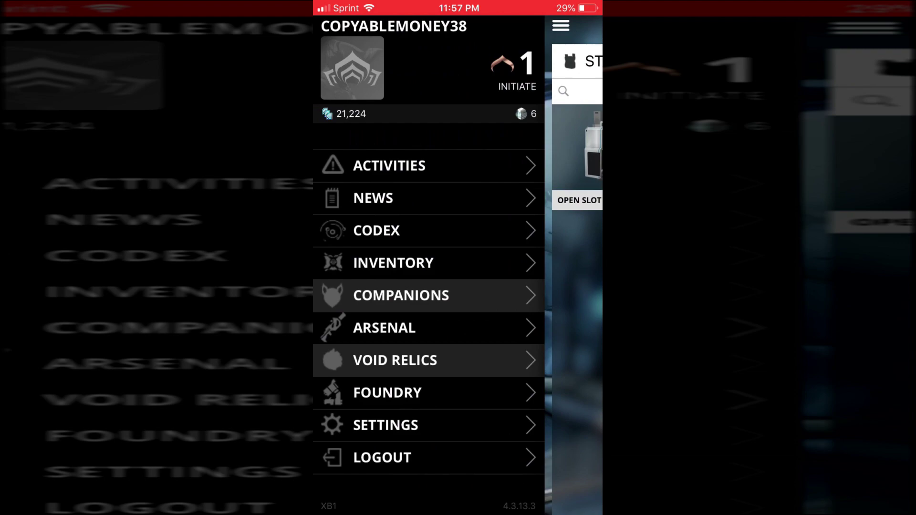
{"action": "left_click", "coordinate": [394, 360]}
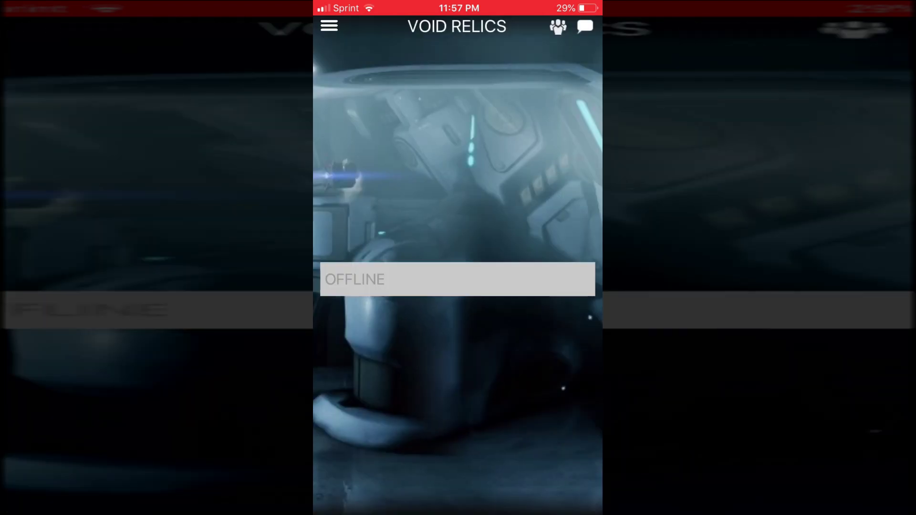
{"action": "left_click", "coordinate": [330, 26]}
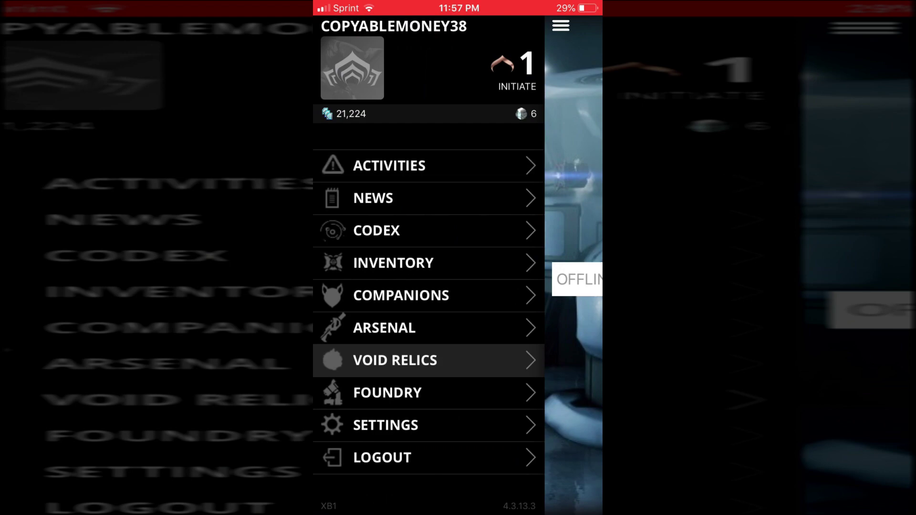
View current Invasions in Activities, then switch the dropdown to Extractors and Sorties
{"action": "left_click", "coordinate": [389, 165]}
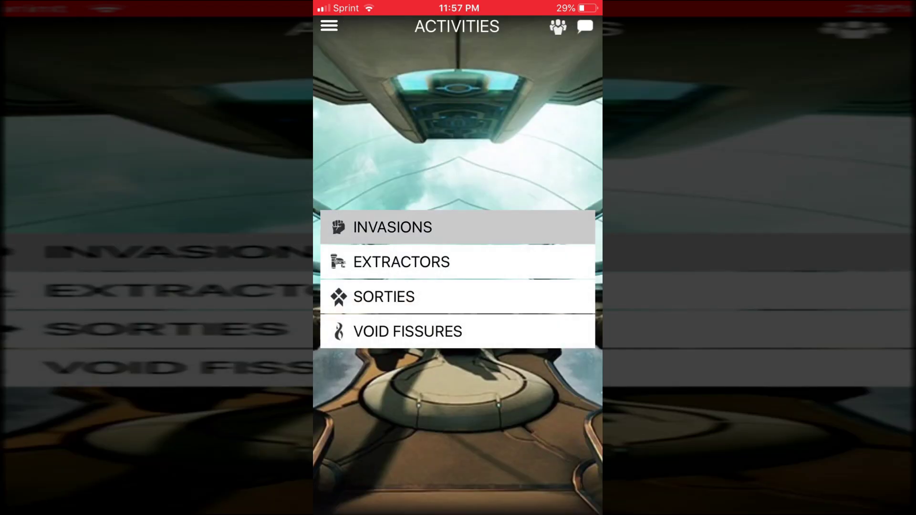
{"action": "left_click", "coordinate": [393, 227]}
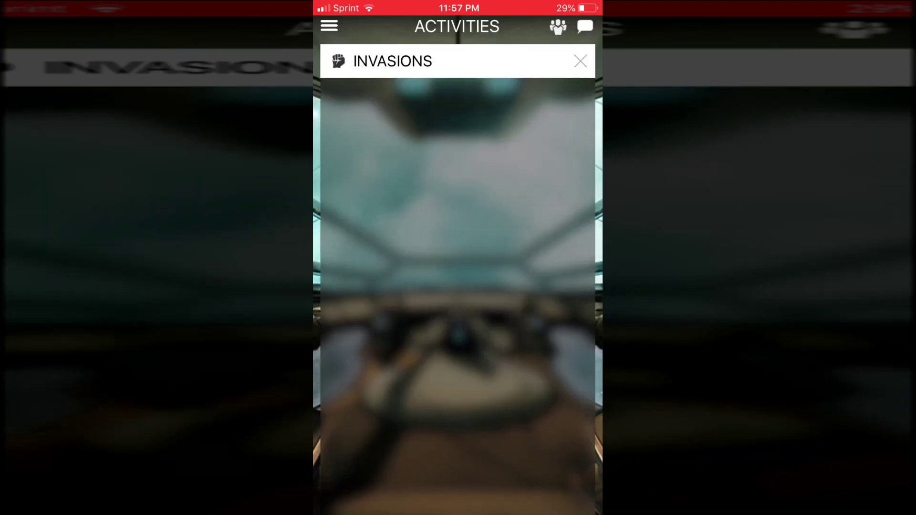
{"action": "scroll", "coordinate": [458, 286], "scroll_direction": "down", "scroll_amount": 2}
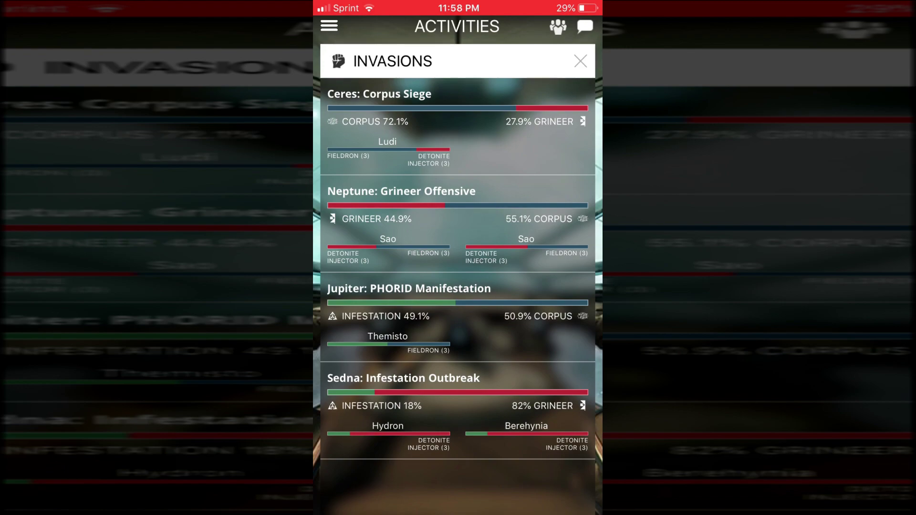
{"action": "left_click", "coordinate": [392, 61]}
{"action": "left_click", "coordinate": [399, 262]}
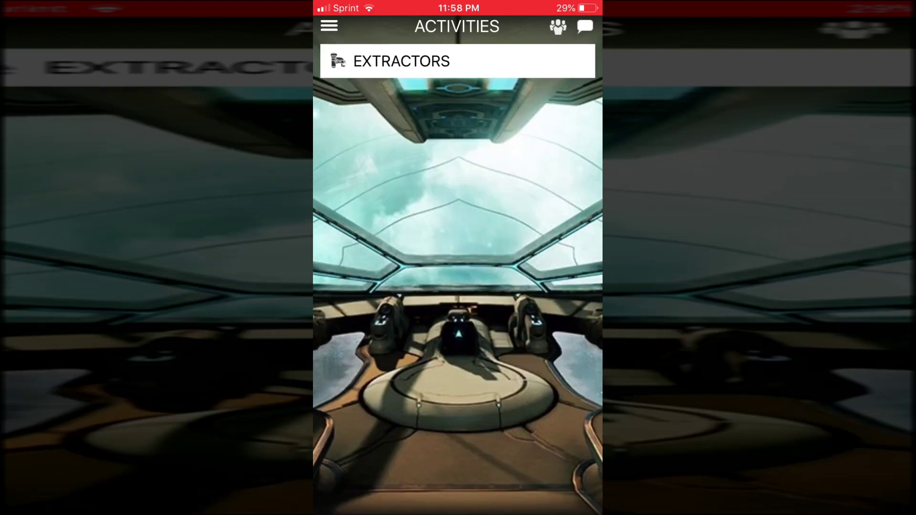
{"action": "left_click", "coordinate": [401, 61]}
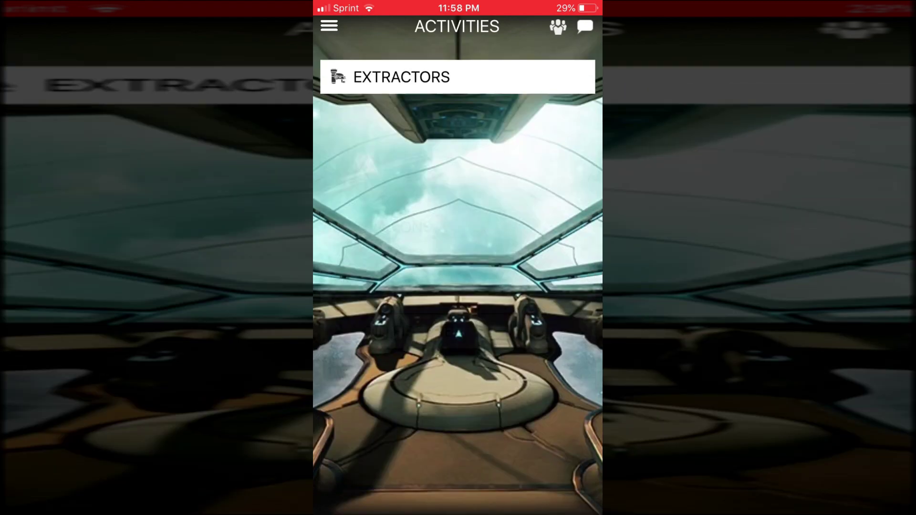
{"action": "left_click", "coordinate": [387, 296]}
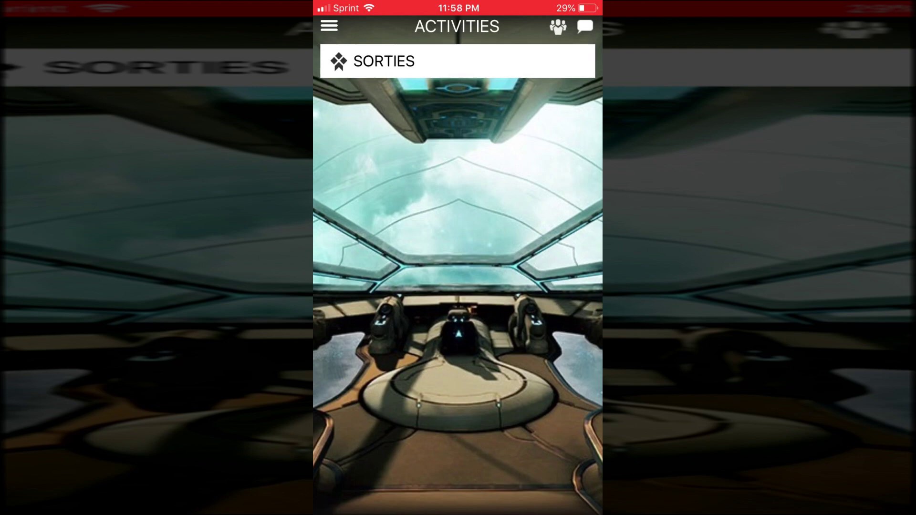
Show the four active Void Fissures, then switch to the News feed
{"action": "left_click", "coordinate": [457, 61]}
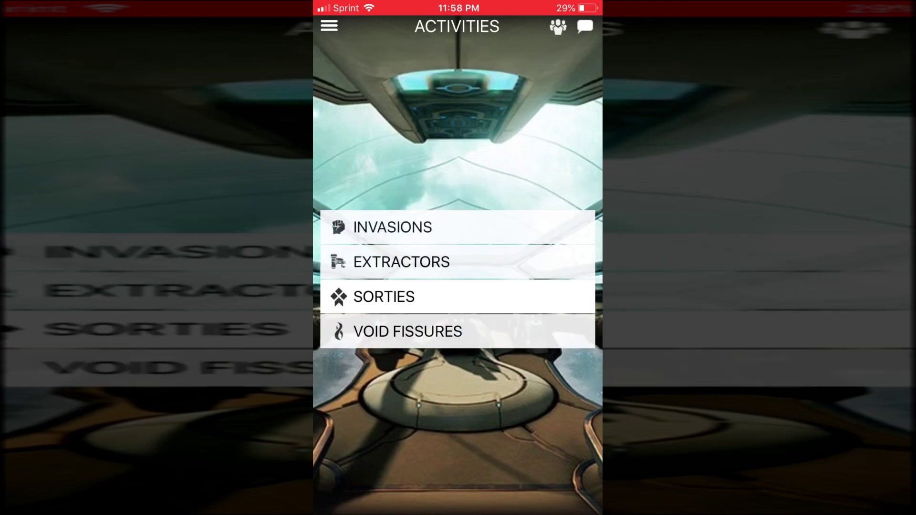
{"action": "left_click", "coordinate": [429, 329]}
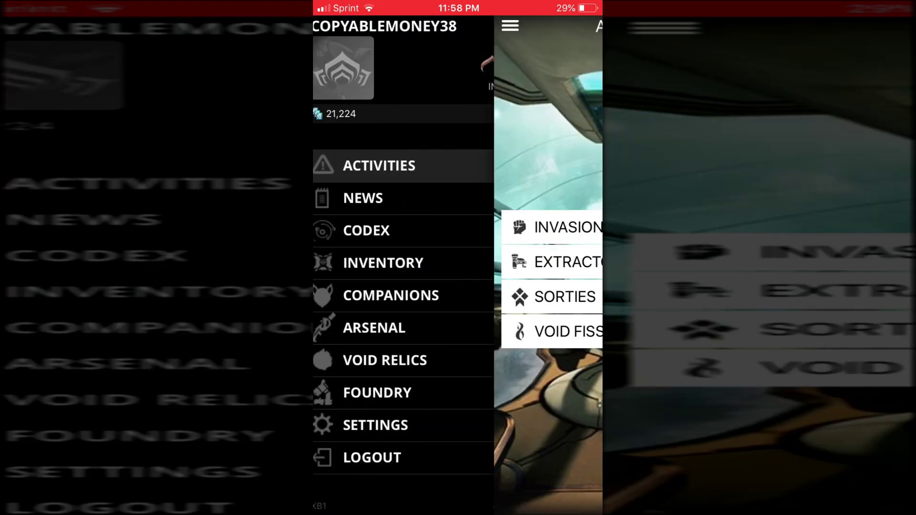
{"action": "left_click", "coordinate": [371, 199]}
{"action": "scroll", "coordinate": [457, 287], "scroll_direction": "down", "scroll_amount": 5}
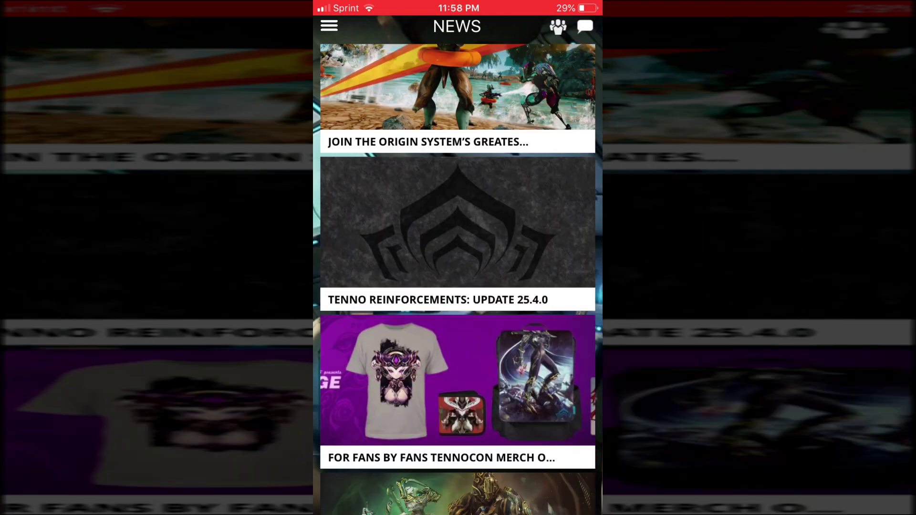
{"action": "scroll", "coordinate": [457, 286], "scroll_direction": "down", "scroll_amount": 7}
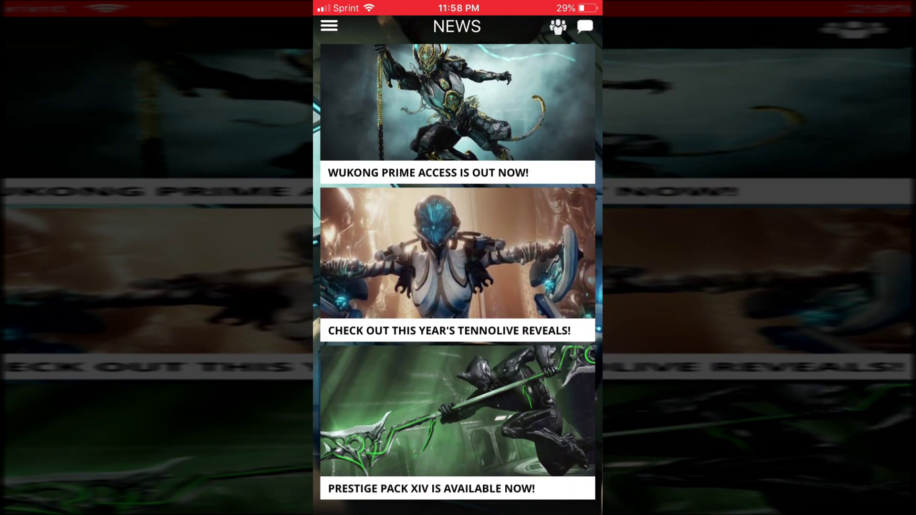
Open the Codex Warframes entries
{"action": "left_click", "coordinate": [329, 26]}
{"action": "left_click", "coordinate": [375, 229]}
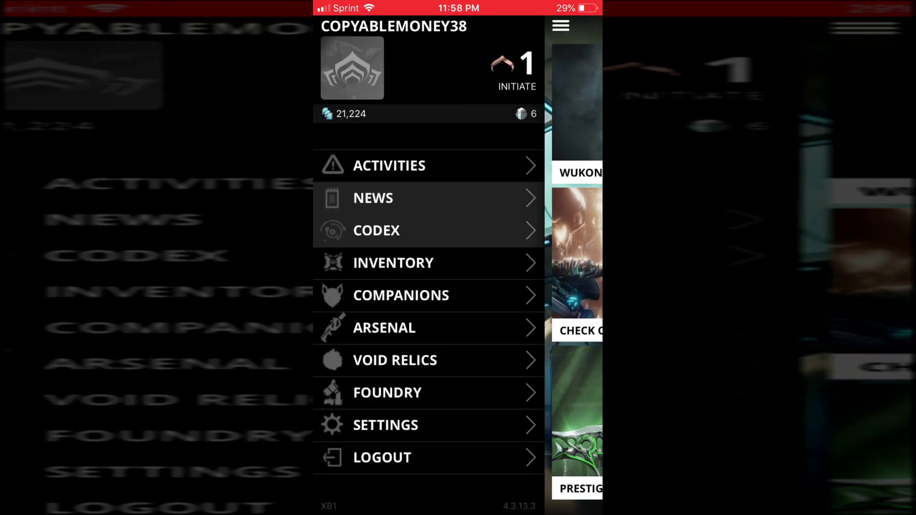
{"action": "left_click", "coordinate": [400, 175]}
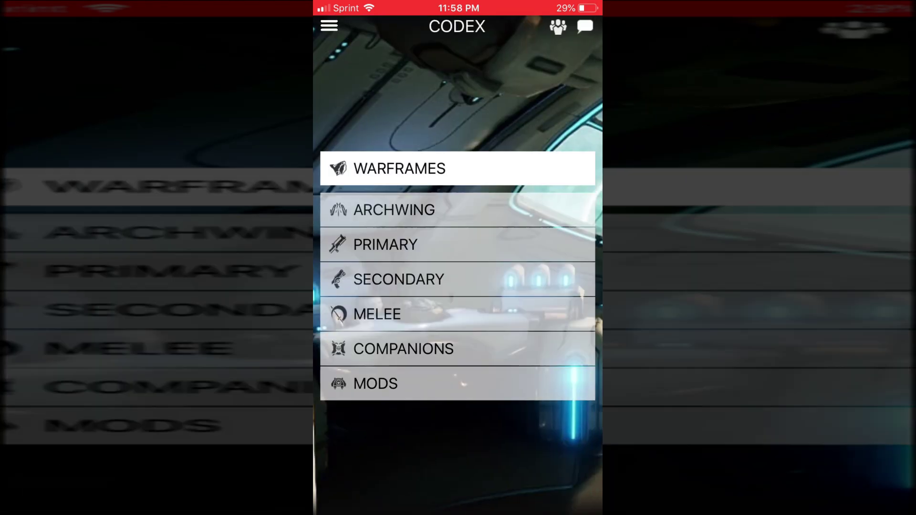
{"action": "scroll", "coordinate": [458, 286], "scroll_direction": "down", "scroll_amount": 10}
{"action": "scroll", "coordinate": [458, 248], "scroll_direction": "down", "scroll_amount": 3}
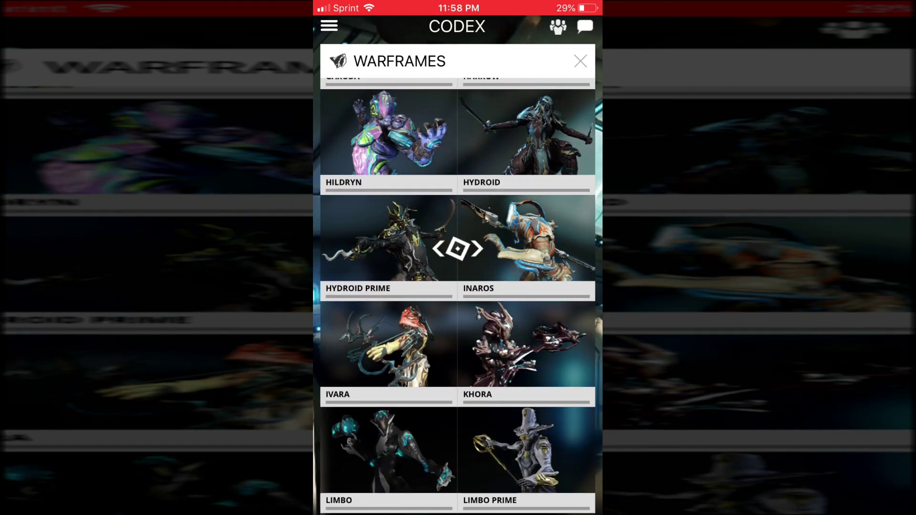
{"action": "scroll", "coordinate": [459, 249], "scroll_direction": "down", "scroll_amount": 5}
{"action": "scroll", "coordinate": [457, 249], "scroll_direction": "down", "scroll_amount": 3}
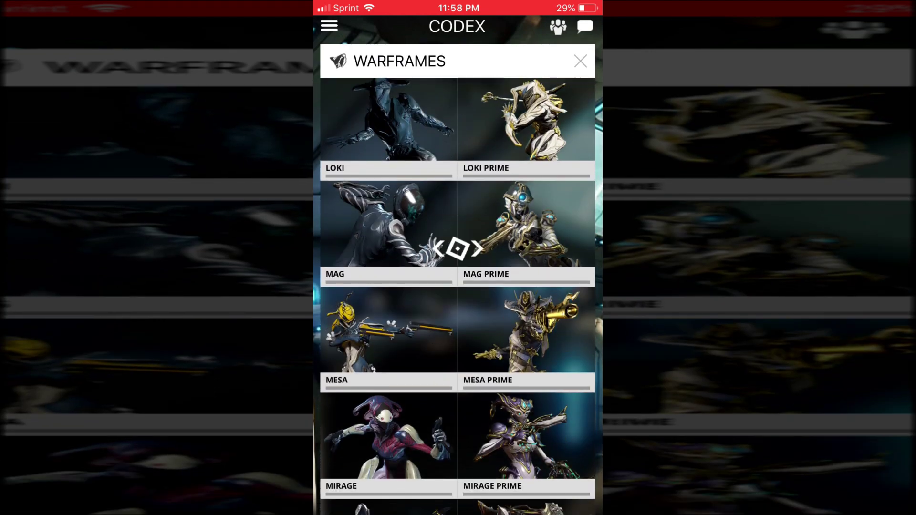
In Inventory, view the Archweapons, Archwing, Prime Parts and Miscellaneous categories
{"action": "left_click", "coordinate": [337, 26]}
{"action": "left_click", "coordinate": [393, 262]}
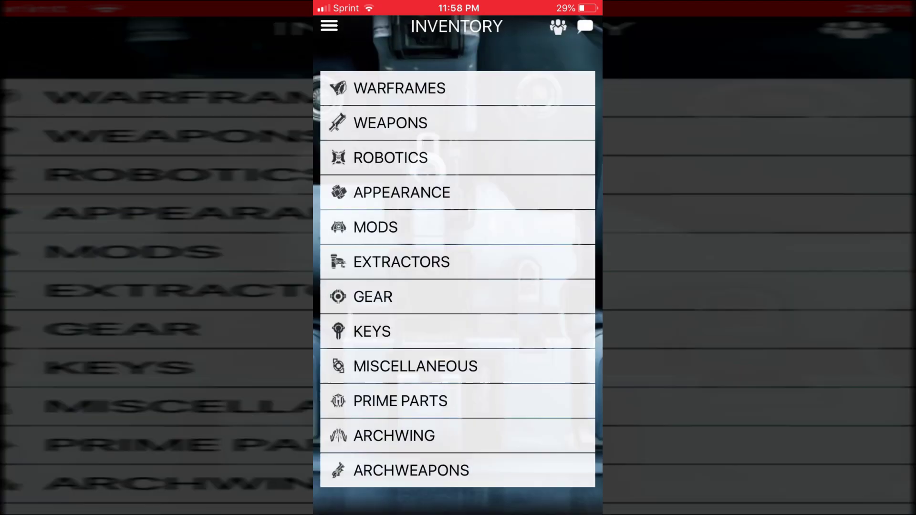
{"action": "left_click", "coordinate": [411, 470]}
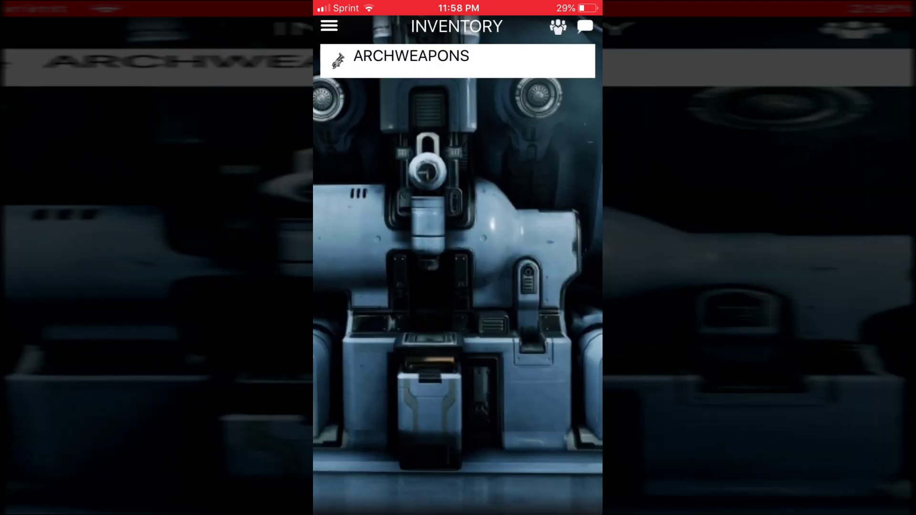
{"action": "left_click", "coordinate": [411, 56]}
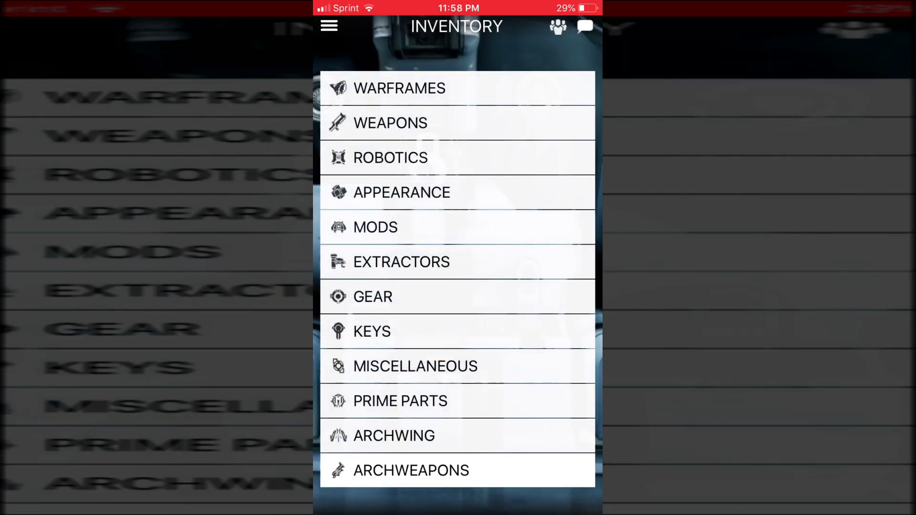
{"action": "left_click", "coordinate": [585, 25]}
{"action": "left_click", "coordinate": [334, 35]}
{"action": "left_click", "coordinate": [394, 436]}
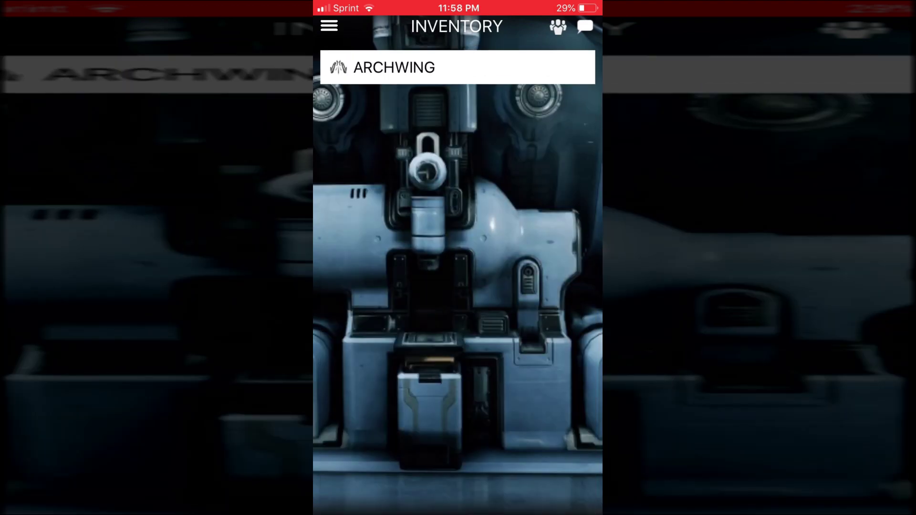
{"action": "left_click", "coordinate": [411, 65]}
{"action": "left_click", "coordinate": [401, 401]}
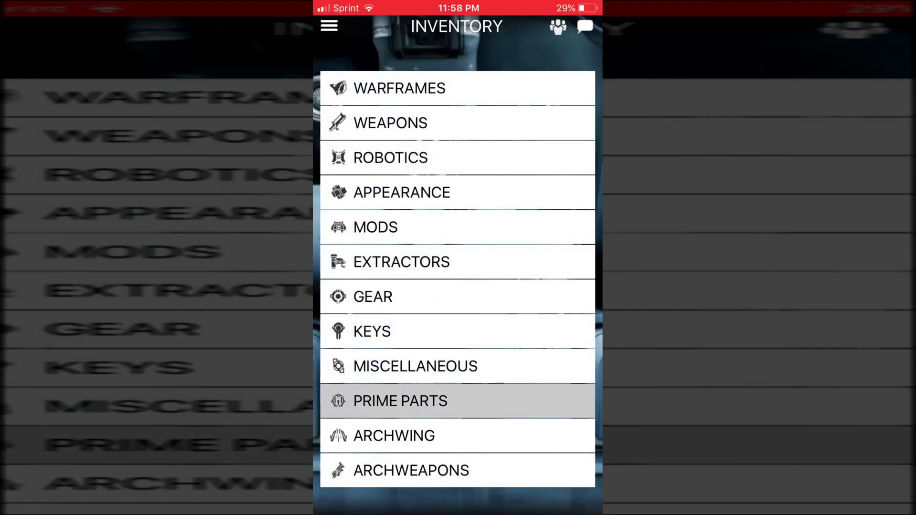
{"action": "left_click", "coordinate": [411, 63]}
{"action": "left_click", "coordinate": [415, 366]}
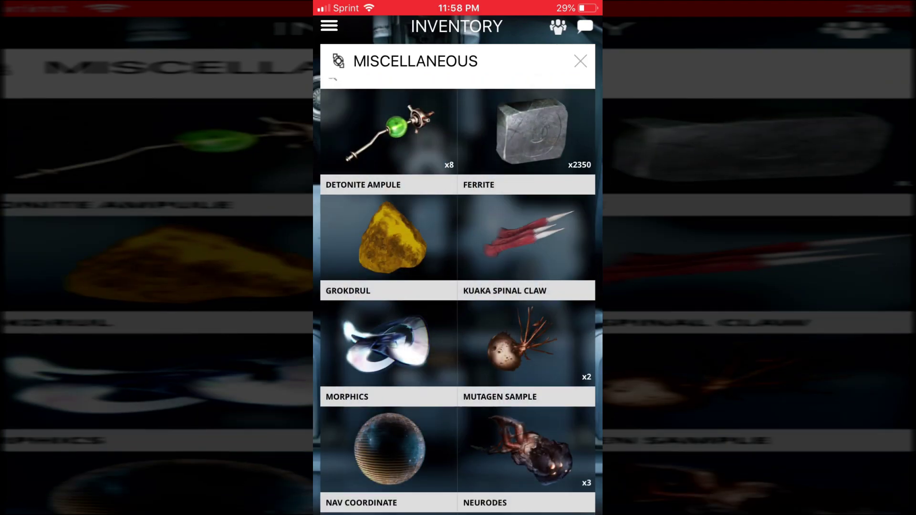
{"action": "scroll", "coordinate": [458, 286], "scroll_direction": "down", "scroll_amount": 5}
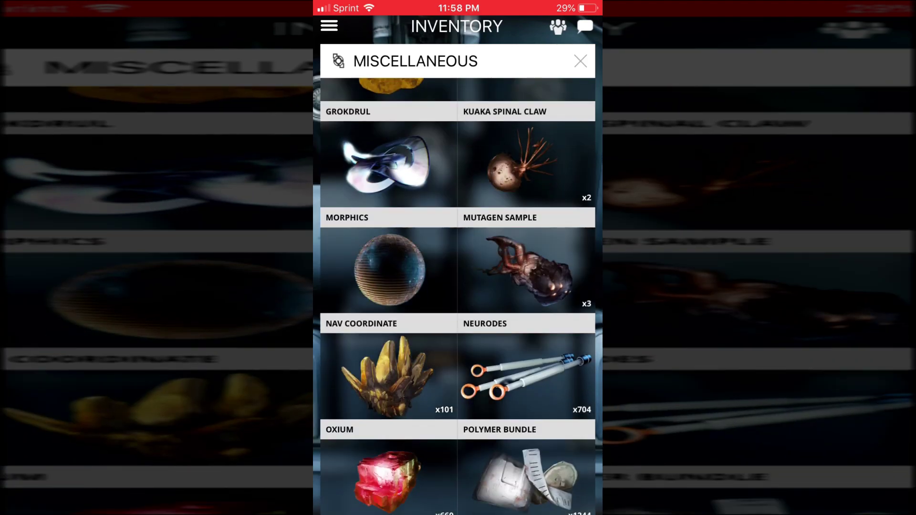
{"action": "scroll", "coordinate": [458, 286], "scroll_direction": "down", "scroll_amount": 5}
{"action": "scroll", "coordinate": [458, 287], "scroll_direction": "up", "scroll_amount": 10}
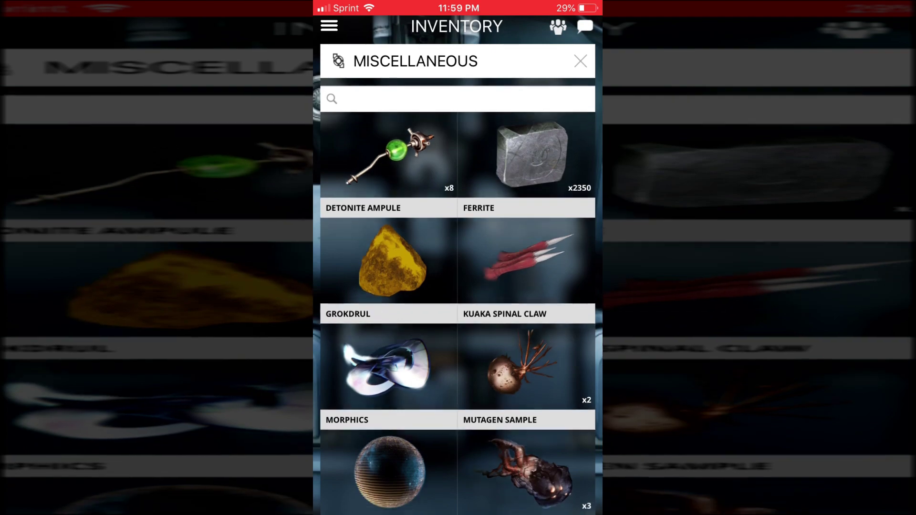
{"action": "left_click", "coordinate": [412, 61]}
View the Keys, Gear, Extractors and Mods categories, selecting the Equilibrium mod
{"action": "left_click", "coordinate": [372, 331]}
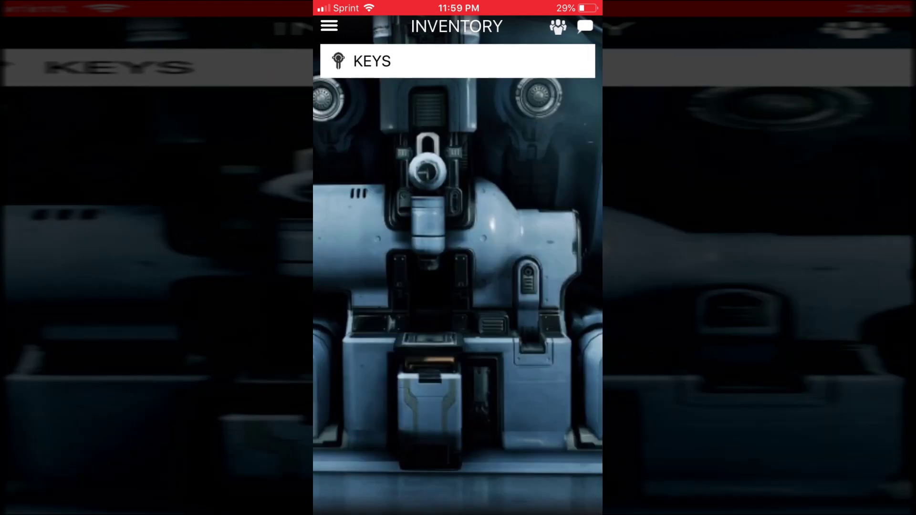
{"action": "left_click", "coordinate": [401, 60]}
{"action": "left_click", "coordinate": [372, 294]}
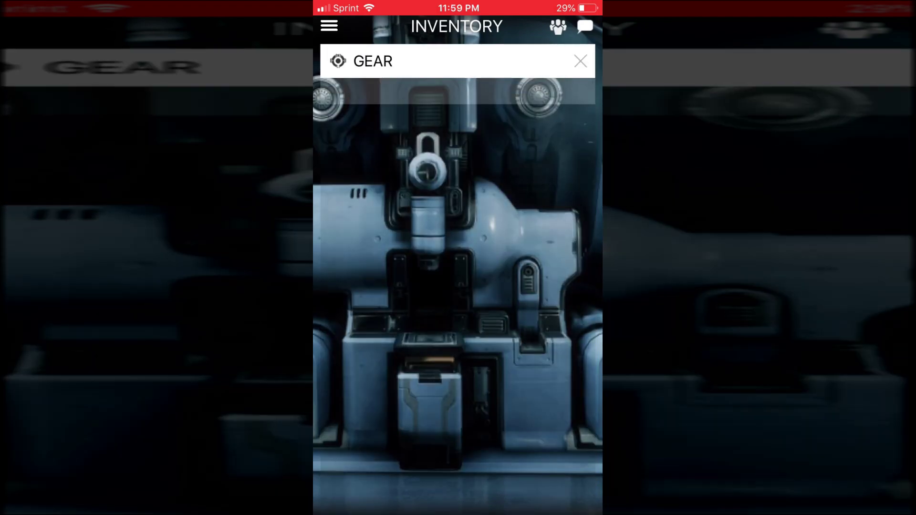
{"action": "left_click", "coordinate": [401, 61]}
{"action": "left_click", "coordinate": [401, 261]}
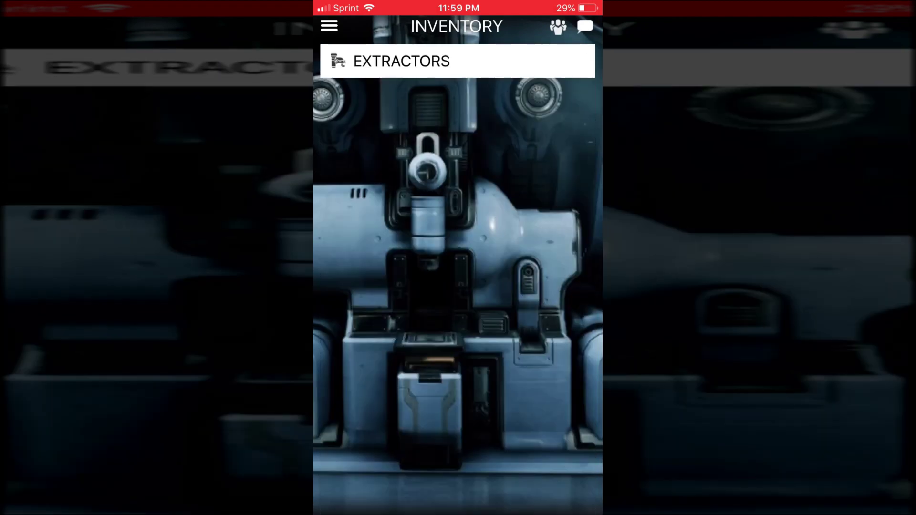
{"action": "left_click", "coordinate": [400, 61]}
{"action": "left_click", "coordinate": [376, 227]}
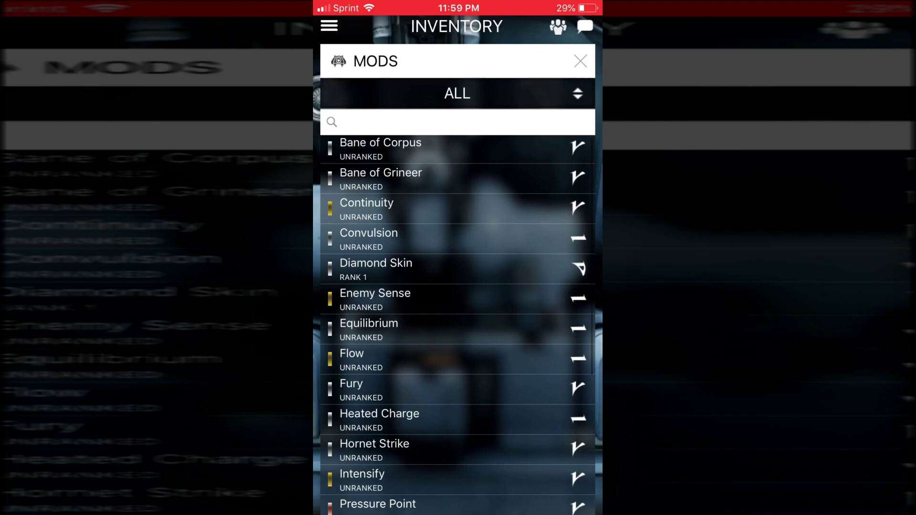
{"action": "scroll", "coordinate": [458, 286], "scroll_direction": "down", "scroll_amount": 5}
{"action": "scroll", "coordinate": [459, 286], "scroll_direction": "up", "scroll_amount": 10}
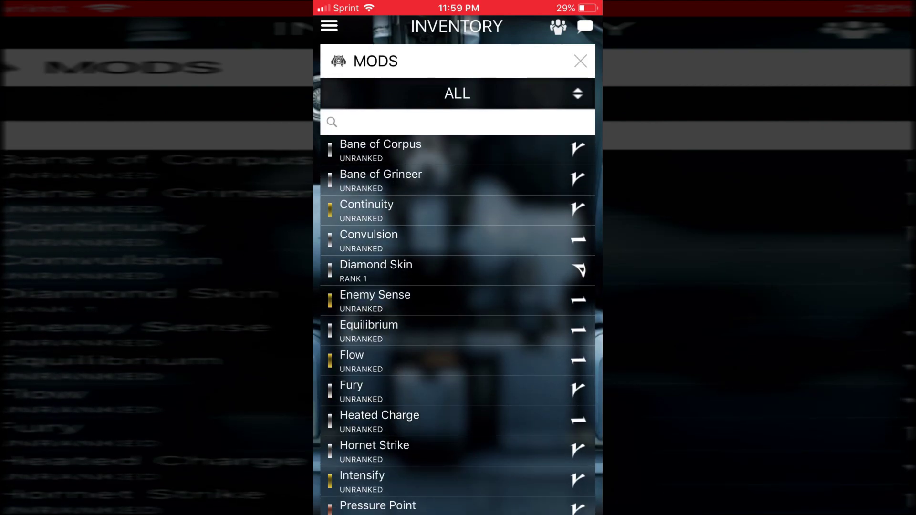
{"action": "left_click", "coordinate": [430, 331]}
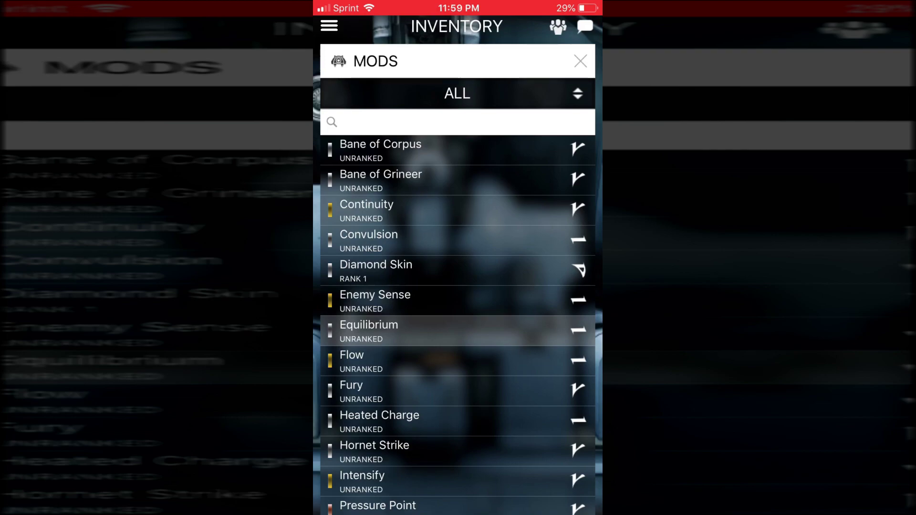
{"action": "left_click", "coordinate": [580, 61]}
Open and close the Appearance, Robotics and Weapons inventory categories
{"action": "left_click", "coordinate": [403, 191]}
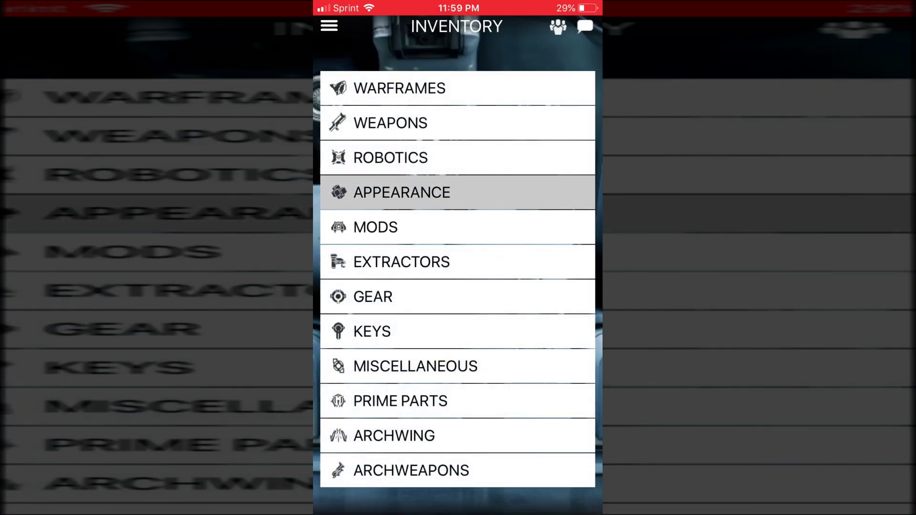
{"action": "left_click", "coordinate": [580, 61]}
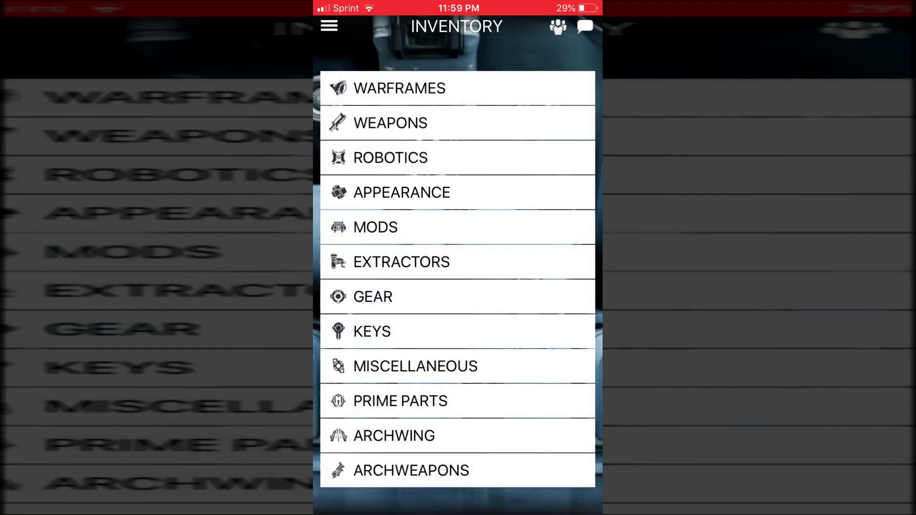
{"action": "left_click", "coordinate": [391, 158]}
{"action": "left_click", "coordinate": [581, 60]}
{"action": "left_click", "coordinate": [390, 122]}
{"action": "left_click", "coordinate": [581, 60]}
{"action": "left_click", "coordinate": [390, 122]}
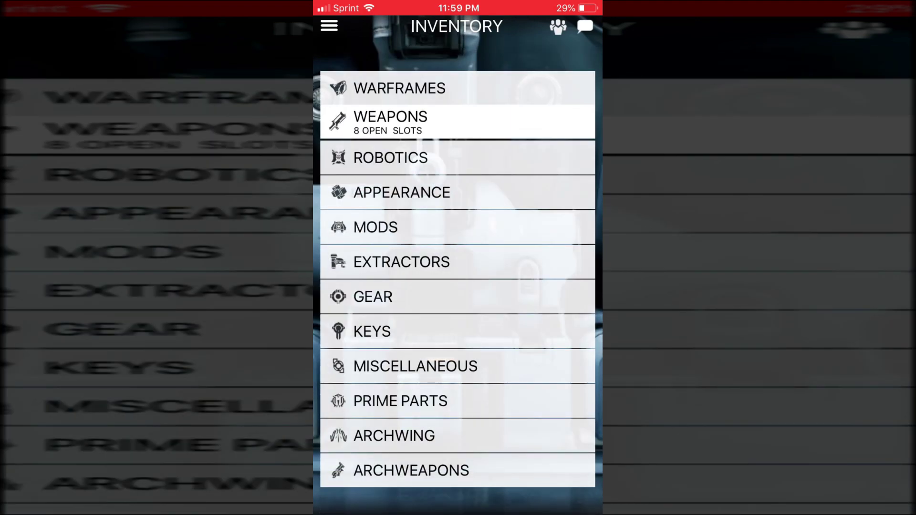
{"action": "left_click", "coordinate": [581, 61]}
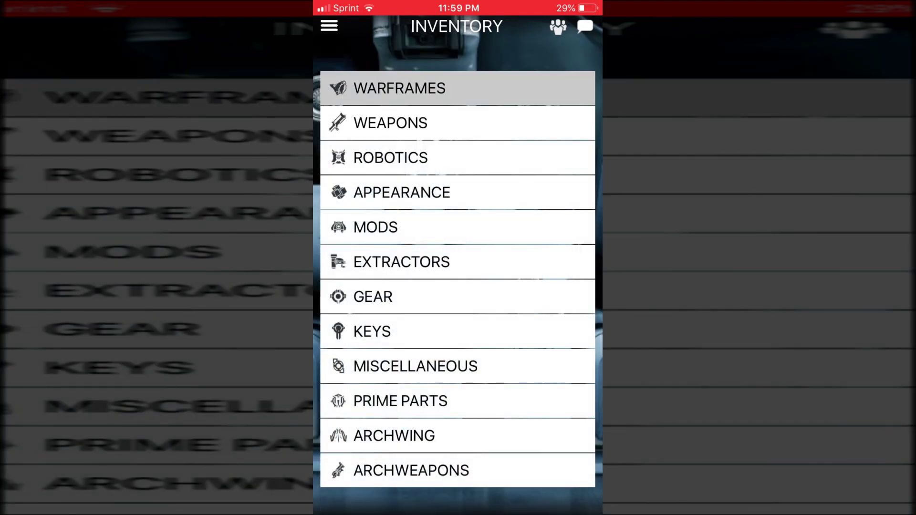
Check the Warframes inventory category, then go to Companions
{"action": "left_click", "coordinate": [399, 88]}
{"action": "left_click", "coordinate": [580, 61]}
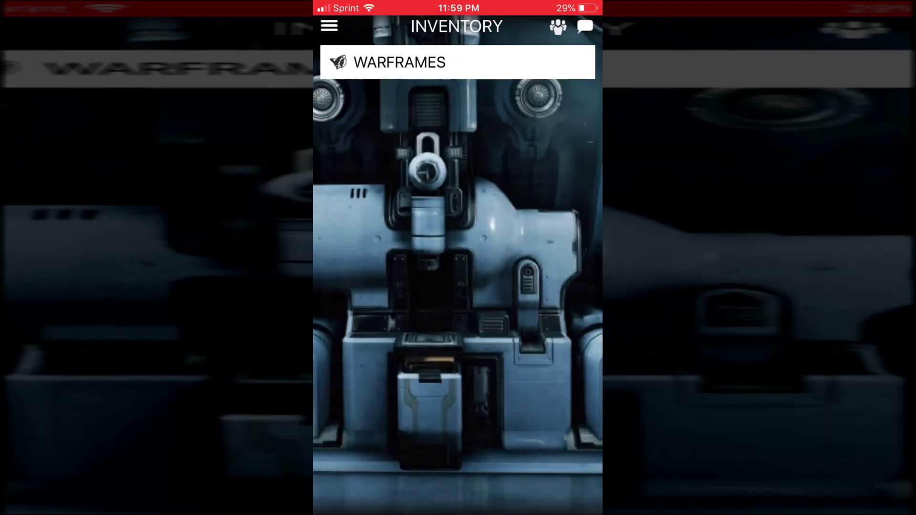
{"action": "left_click", "coordinate": [329, 26]}
{"action": "left_click", "coordinate": [401, 295]}
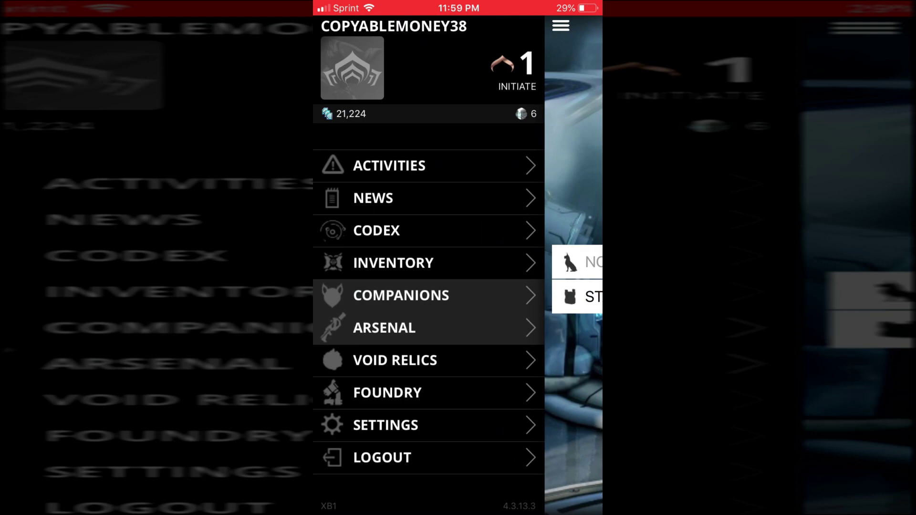
Open Arsenal and view Excalibur's ability details
{"action": "left_click", "coordinate": [384, 327]}
{"action": "left_click", "coordinate": [401, 206]}
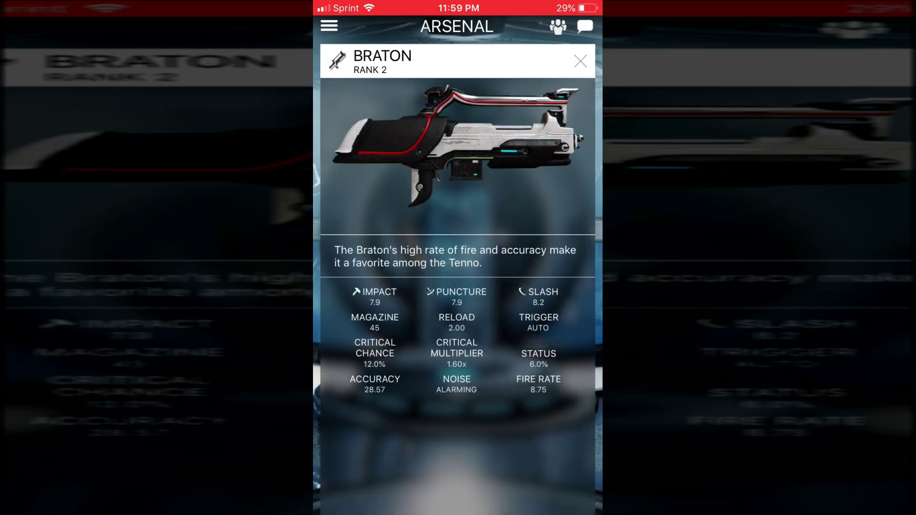
{"action": "left_click", "coordinate": [581, 61]}
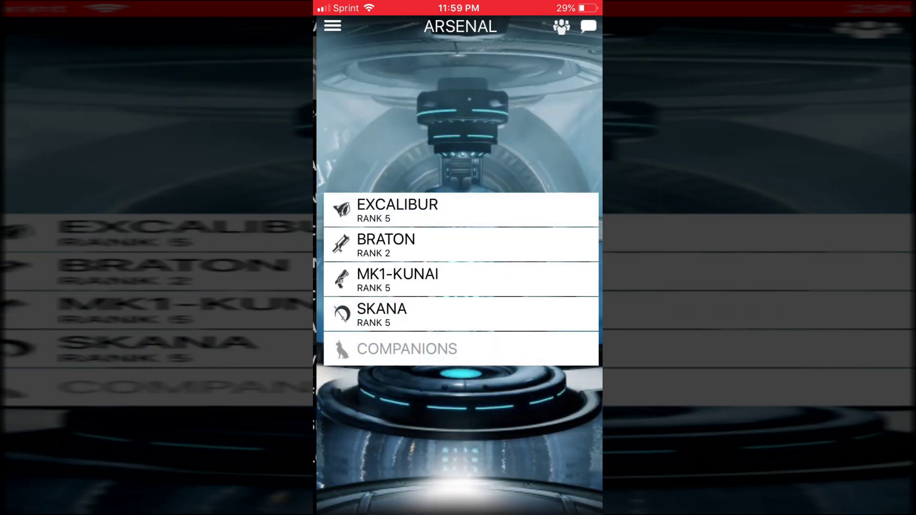
View the Braton's stats, then open the offline Void Relics page
{"action": "left_click", "coordinate": [330, 26]}
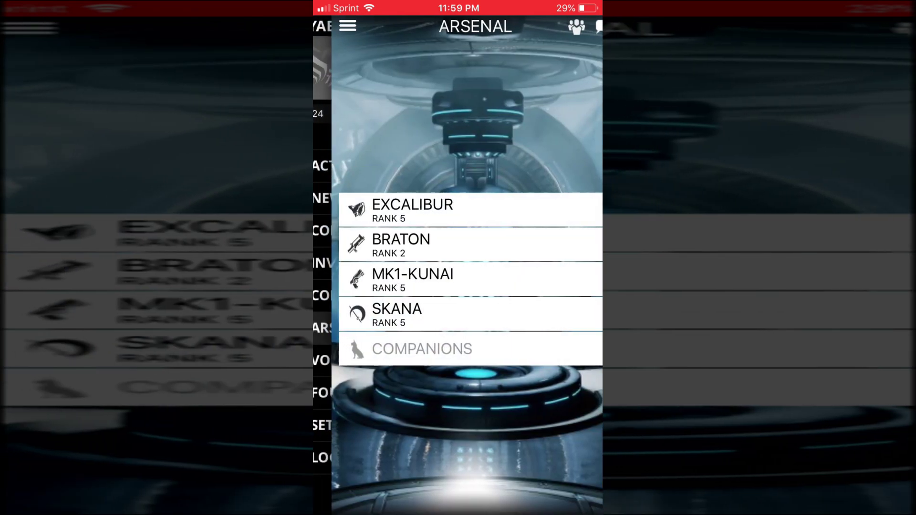
{"action": "left_click", "coordinate": [380, 239]}
{"action": "left_click", "coordinate": [330, 26]}
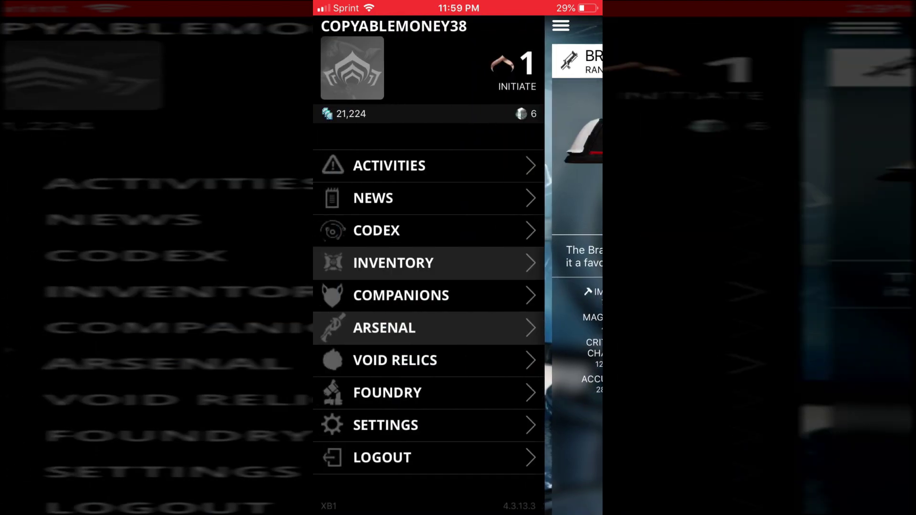
{"action": "left_click", "coordinate": [384, 328]}
{"action": "left_click", "coordinate": [588, 61]}
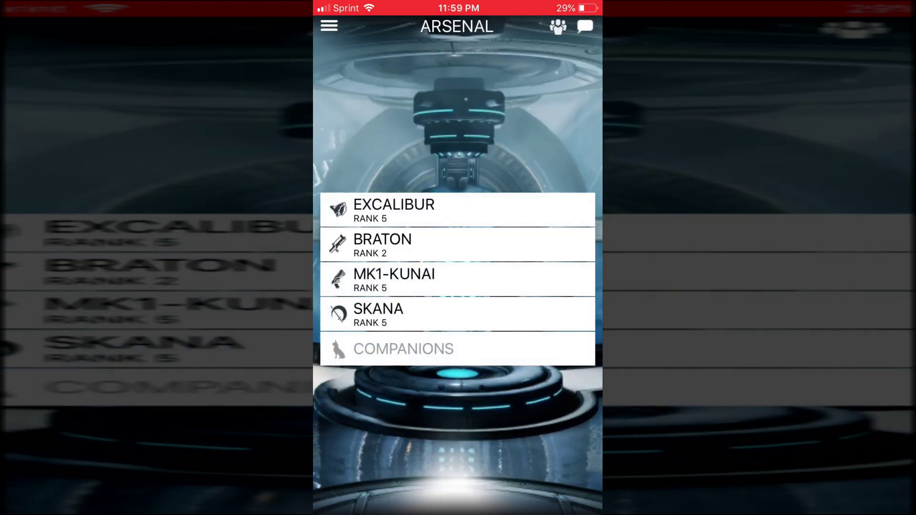
{"action": "left_click", "coordinate": [330, 26]}
{"action": "left_click", "coordinate": [394, 360]}
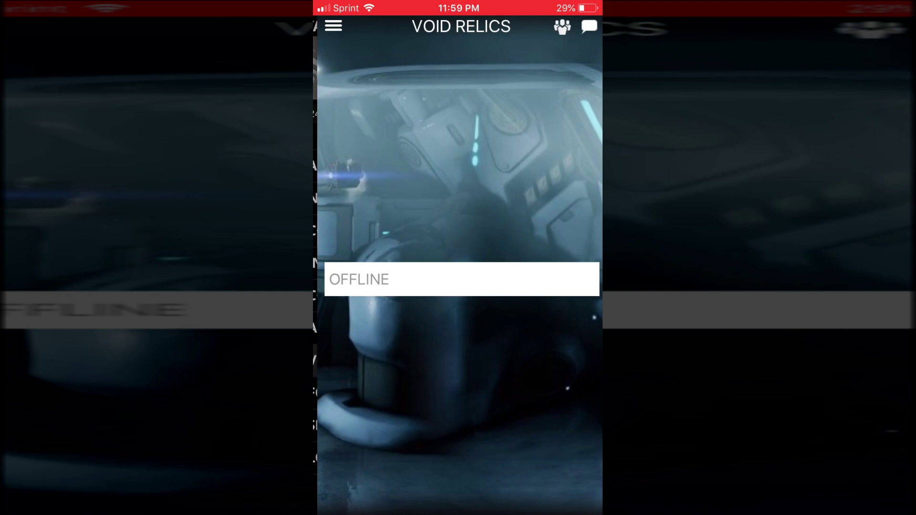
Open Foundry and view its Miscellaneous, Appearance, Sentinels and Archwing categories
{"action": "left_click", "coordinate": [333, 26]}
{"action": "left_click", "coordinate": [379, 391]}
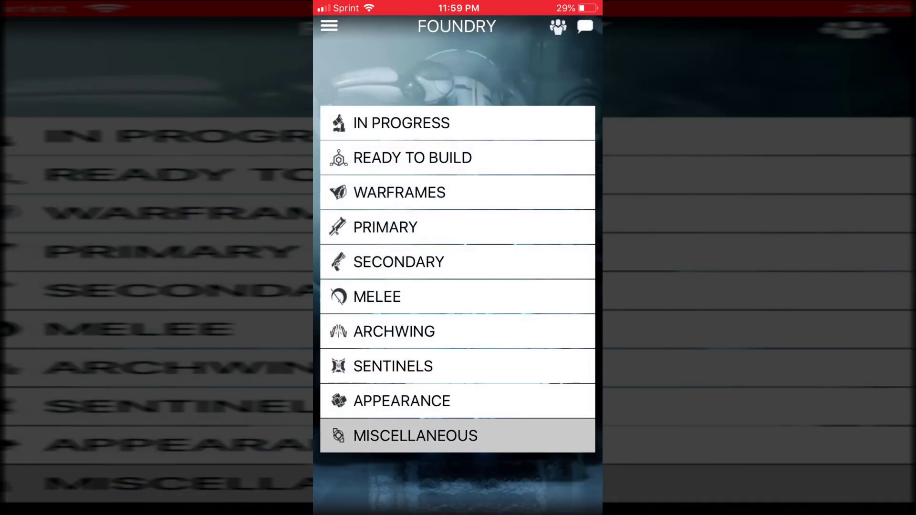
{"action": "left_click", "coordinate": [415, 436]}
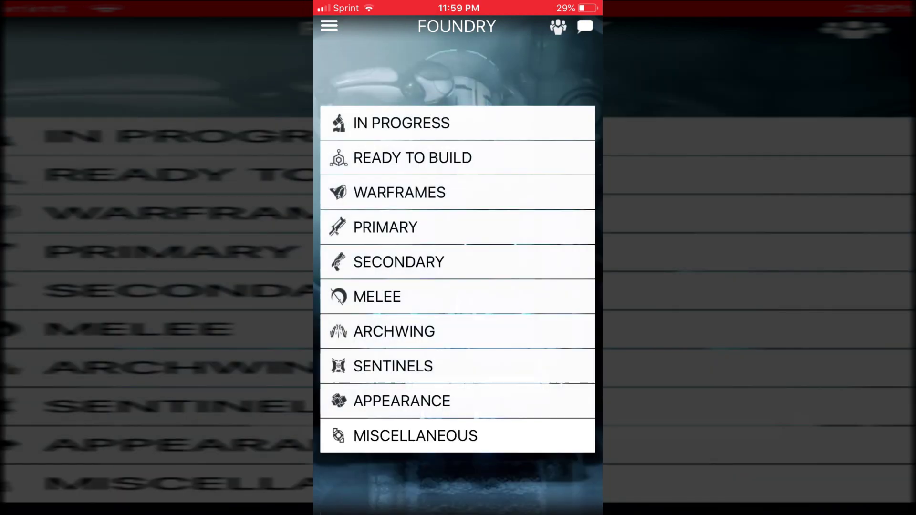
{"action": "left_click", "coordinate": [402, 401]}
{"action": "left_click", "coordinate": [579, 60]}
{"action": "left_click", "coordinate": [393, 366]}
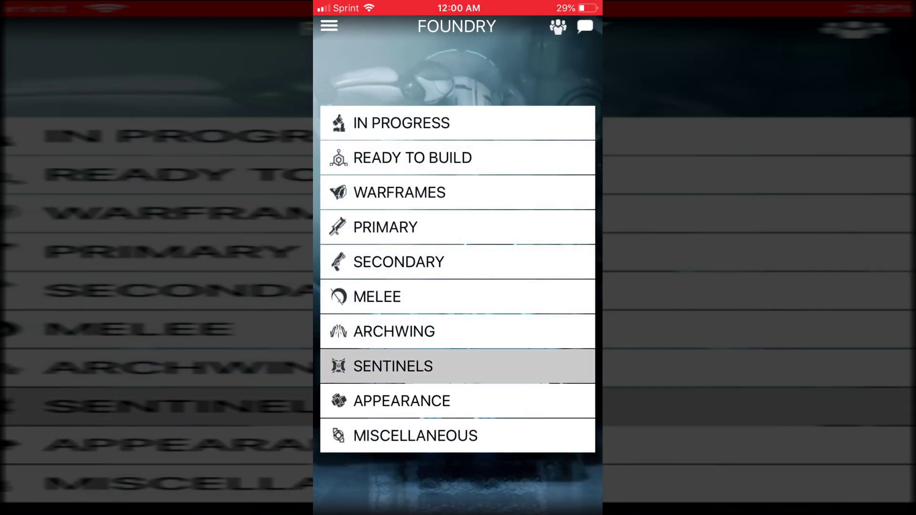
{"action": "left_click", "coordinate": [581, 62]}
{"action": "left_click", "coordinate": [394, 331]}
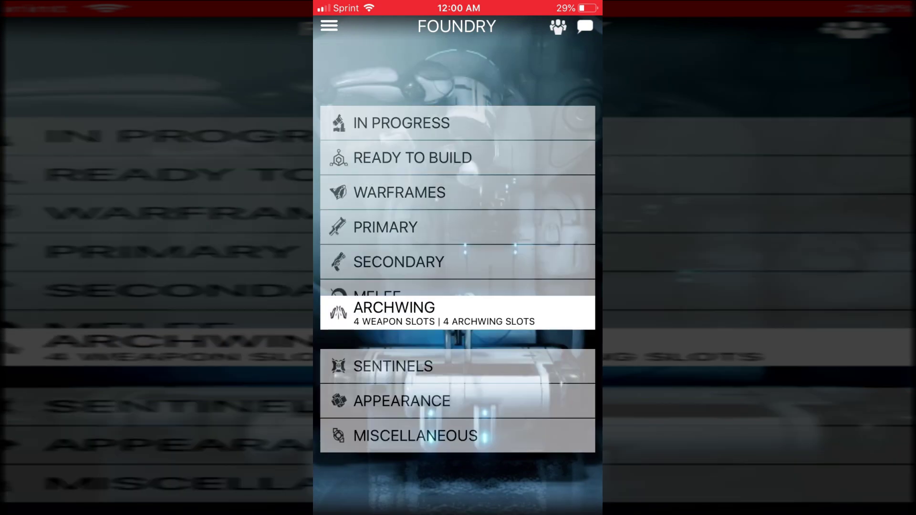
{"action": "left_click", "coordinate": [579, 62]}
View the Melee, Secondary, Primary, Warframes and Ready to Build categories, then reopen the menu
{"action": "left_click", "coordinate": [377, 296]}
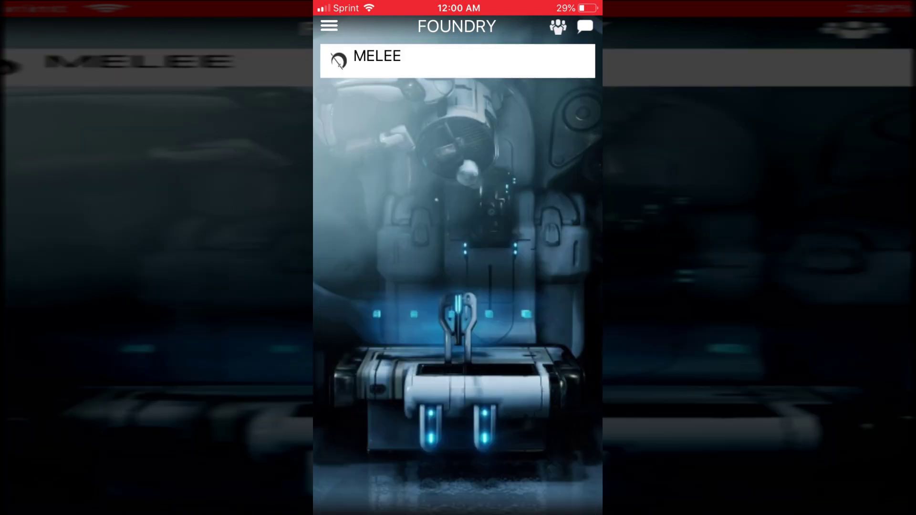
{"action": "left_click", "coordinate": [578, 61]}
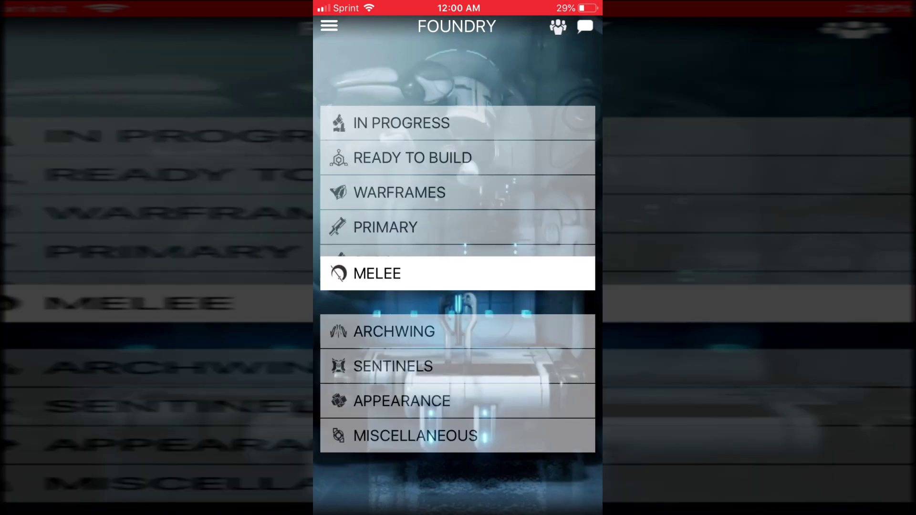
{"action": "left_click", "coordinate": [398, 262]}
{"action": "left_click", "coordinate": [581, 62]}
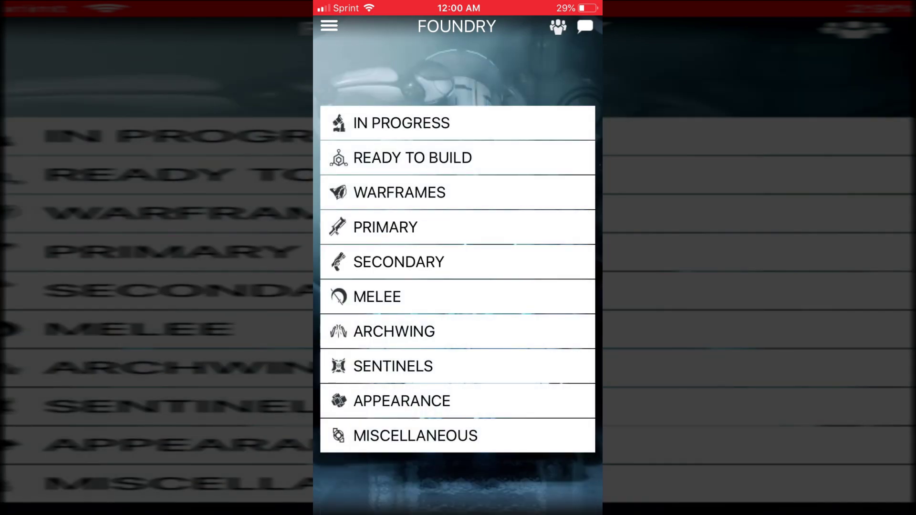
{"action": "left_click", "coordinate": [385, 227]}
{"action": "left_click", "coordinate": [580, 62]}
{"action": "left_click", "coordinate": [399, 191]}
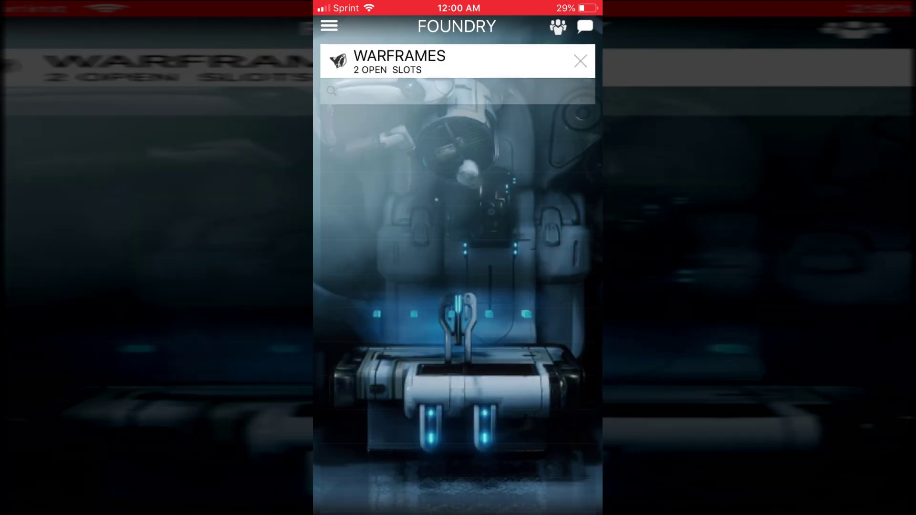
{"action": "left_click", "coordinate": [580, 62]}
{"action": "left_click", "coordinate": [413, 157]}
{"action": "left_click", "coordinate": [581, 62]}
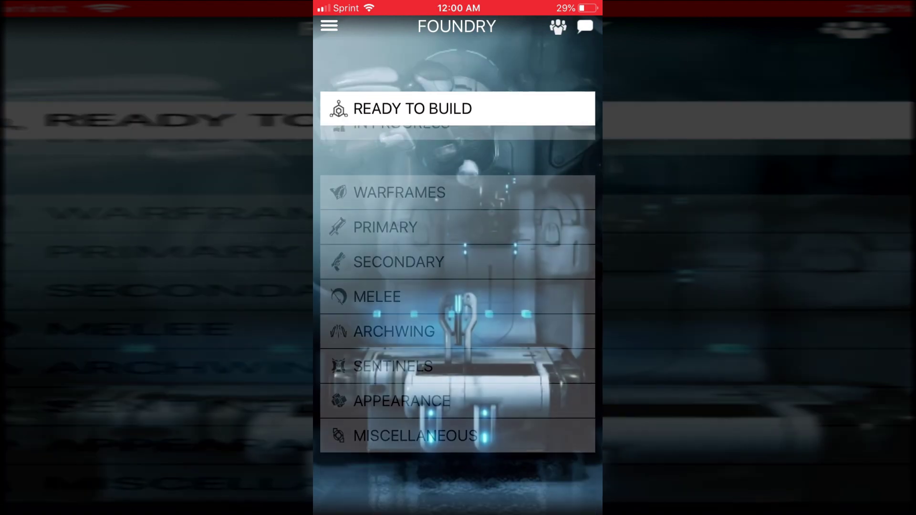
{"action": "left_click", "coordinate": [329, 26]}
{"action": "left_click_drag", "start_coordinate": [544, 257], "coordinate": [487, 259]}
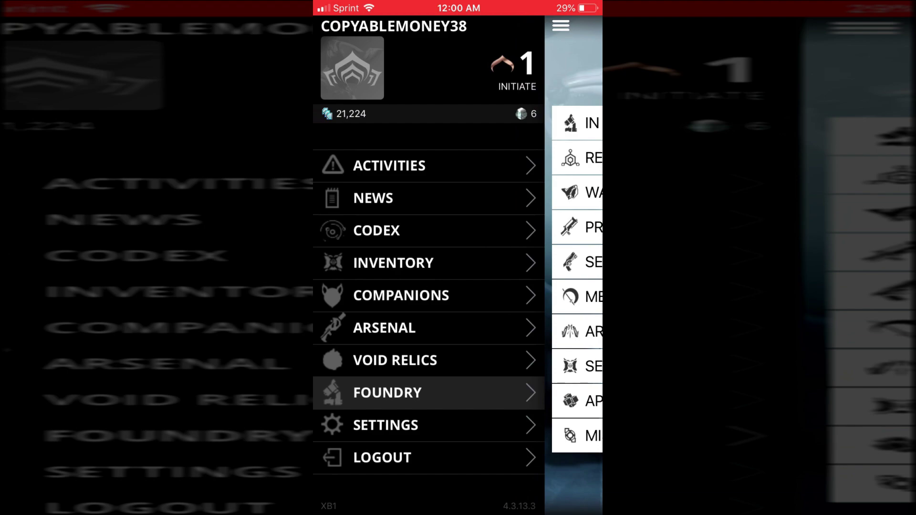
View the empty Foundry In Progress list, then switch to Companions
{"action": "left_click", "coordinate": [393, 263]}
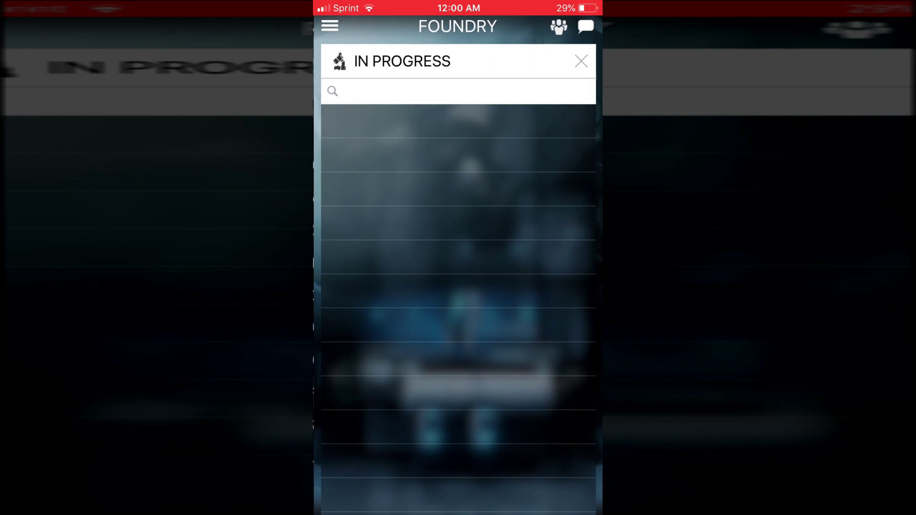
{"action": "left_click", "coordinate": [329, 26]}
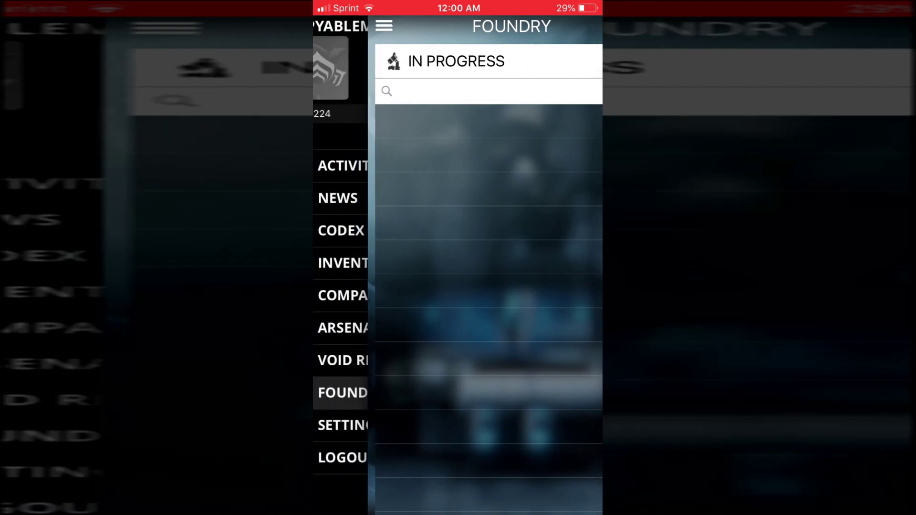
{"action": "left_click", "coordinate": [401, 295]}
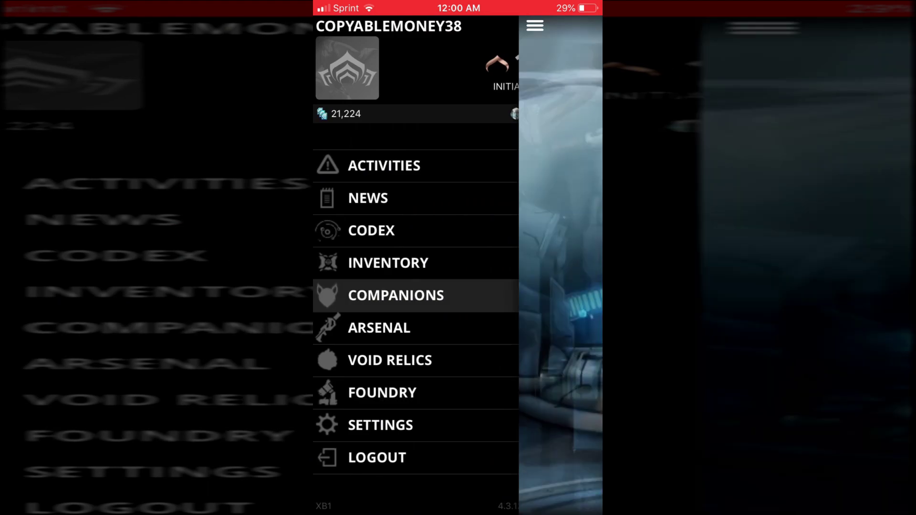
{"action": "left_click", "coordinate": [328, 25]}
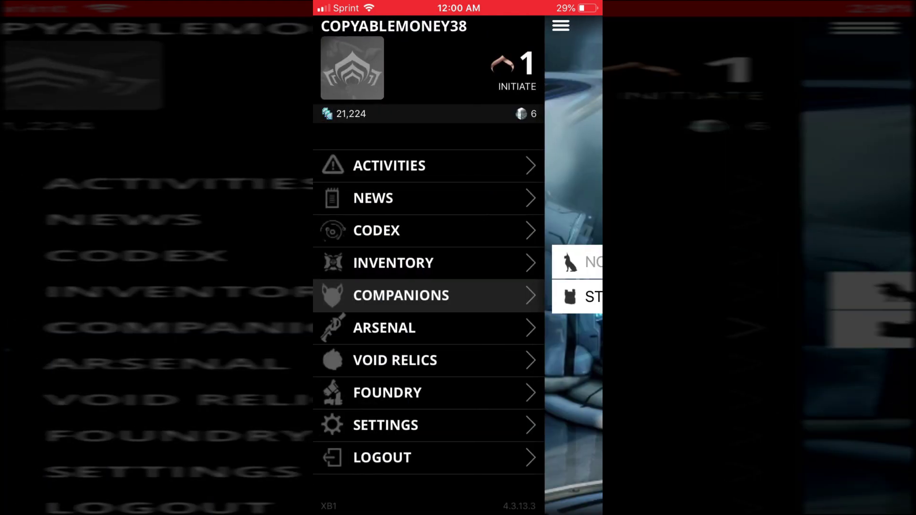